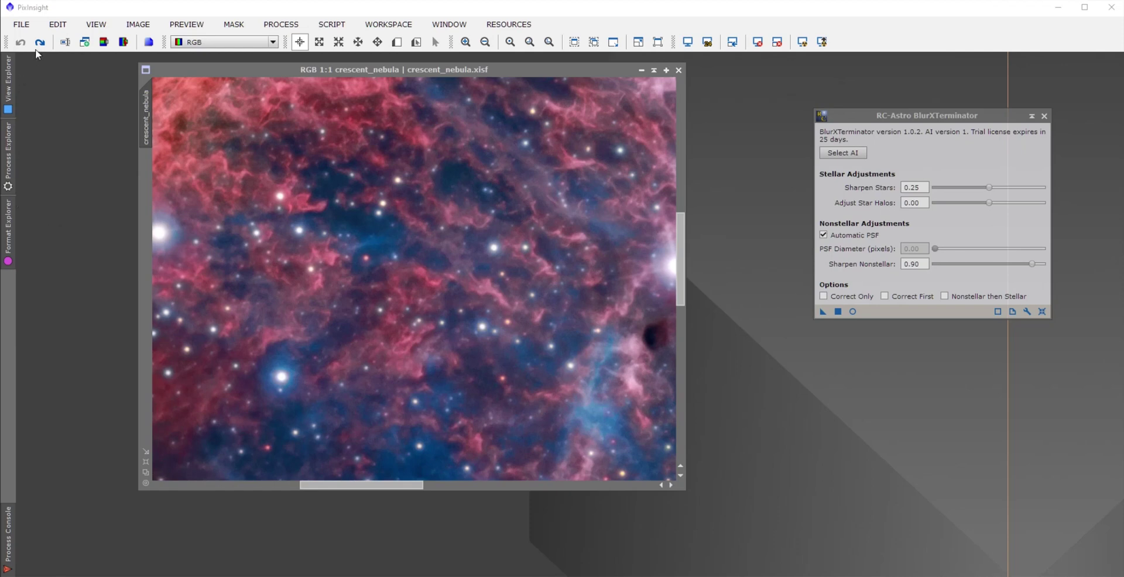
Toggle the BlurXTerminator sharpening off and on, then zoom out to 1:3 and pan sideways.
{"action": "left_click", "coordinate": [41, 45]}
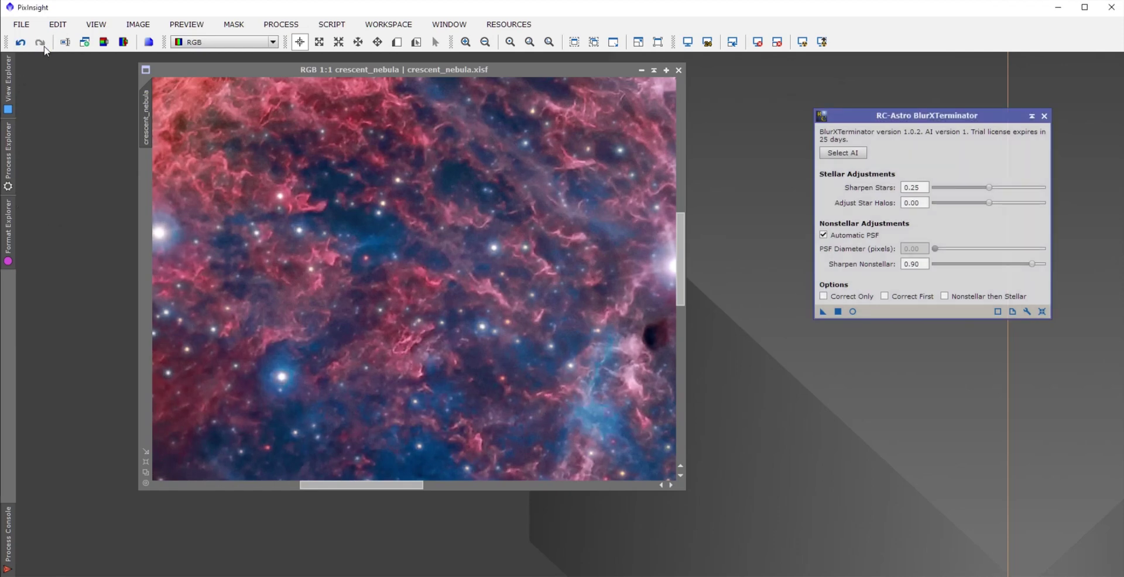
{"action": "left_click", "coordinate": [21, 44]}
{"action": "left_click", "coordinate": [43, 45]}
{"action": "left_click", "coordinate": [18, 43]}
{"action": "left_click", "coordinate": [40, 43]}
{"action": "scroll", "coordinate": [248, 235], "scroll_direction": "down", "scroll_amount": 2}
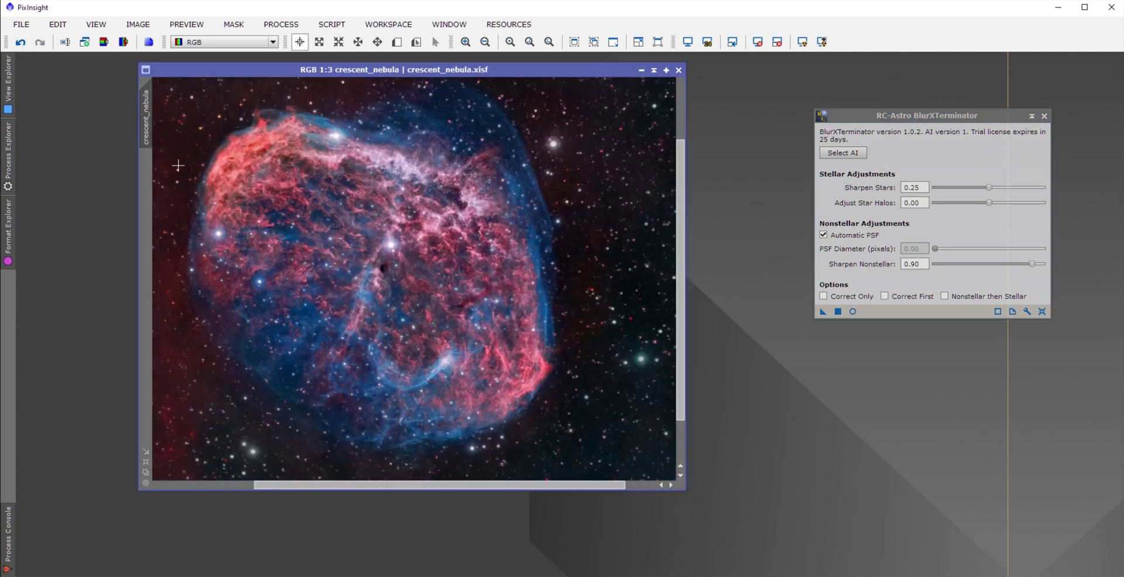
{"action": "left_click_drag", "start_coordinate": [370, 246], "coordinate": [415, 248]}
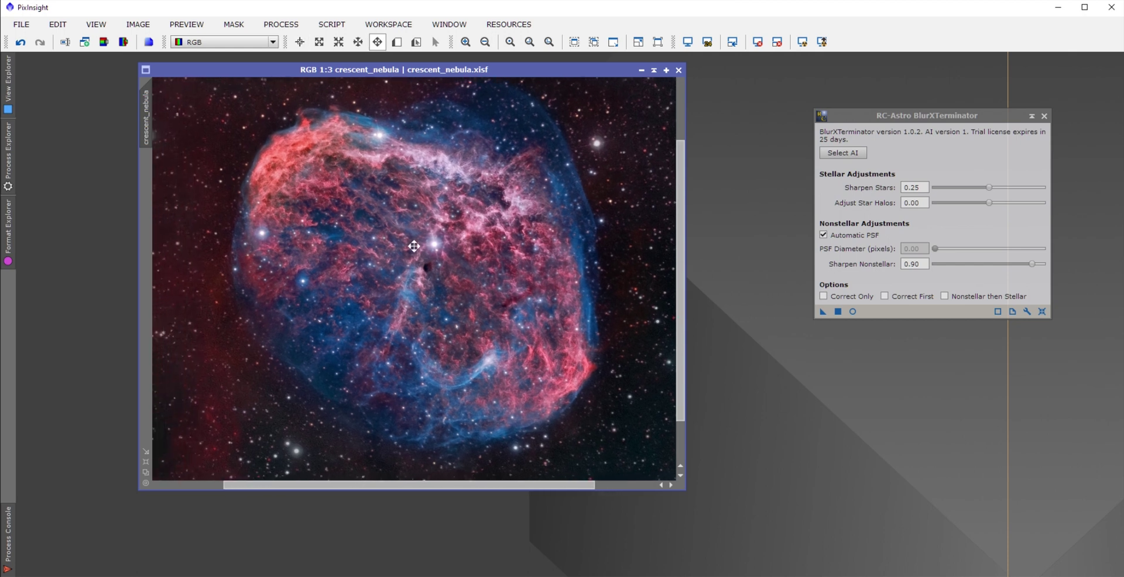
Compare the sharpened and unsharpened crescent nebula several more times in the panned view.
{"action": "left_click", "coordinate": [20, 43]}
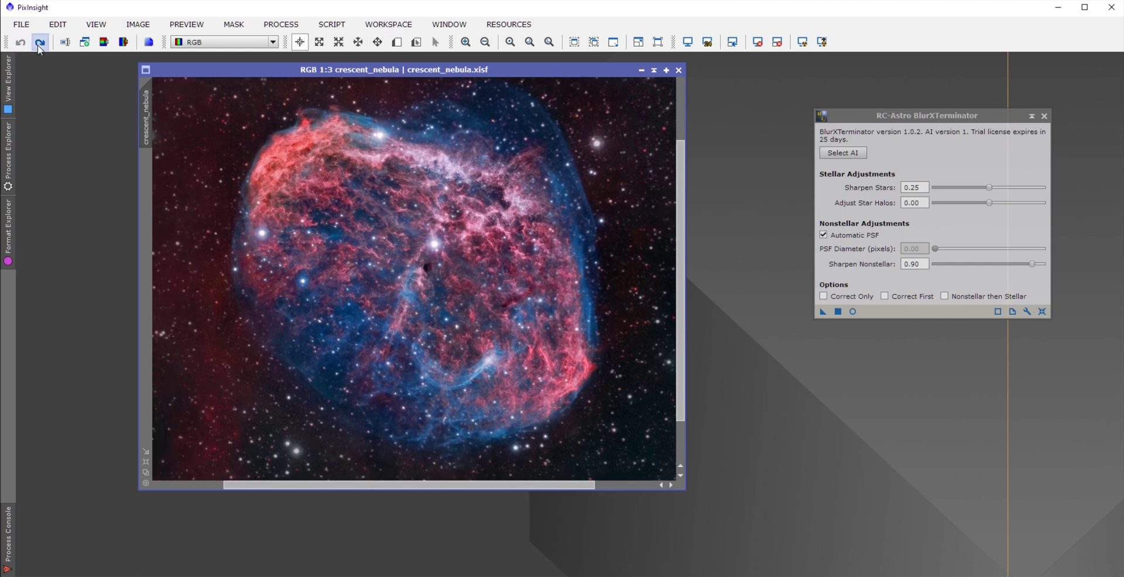
{"action": "left_click", "coordinate": [40, 44]}
{"action": "left_click", "coordinate": [21, 44]}
{"action": "left_click", "coordinate": [40, 44]}
{"action": "left_click", "coordinate": [20, 44]}
{"action": "left_click", "coordinate": [21, 25]}
Save the image as TIFF named crescent_nebula_PS.tif, accepting the default TIFF options.
{"action": "left_click", "coordinate": [53, 141]}
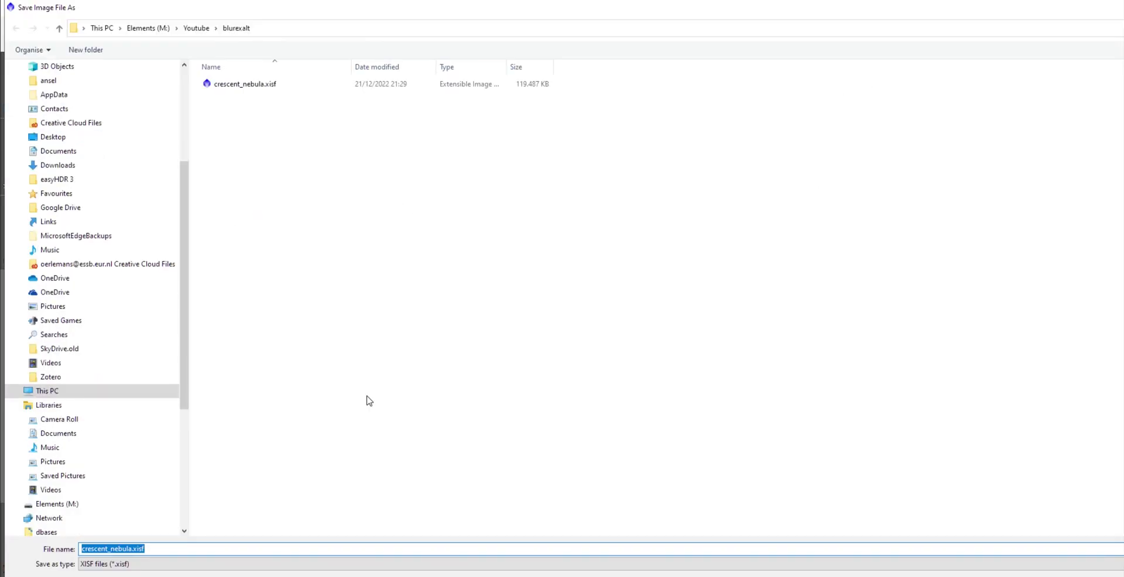
{"action": "left_click", "coordinate": [176, 565]}
{"action": "left_click", "coordinate": [171, 526]}
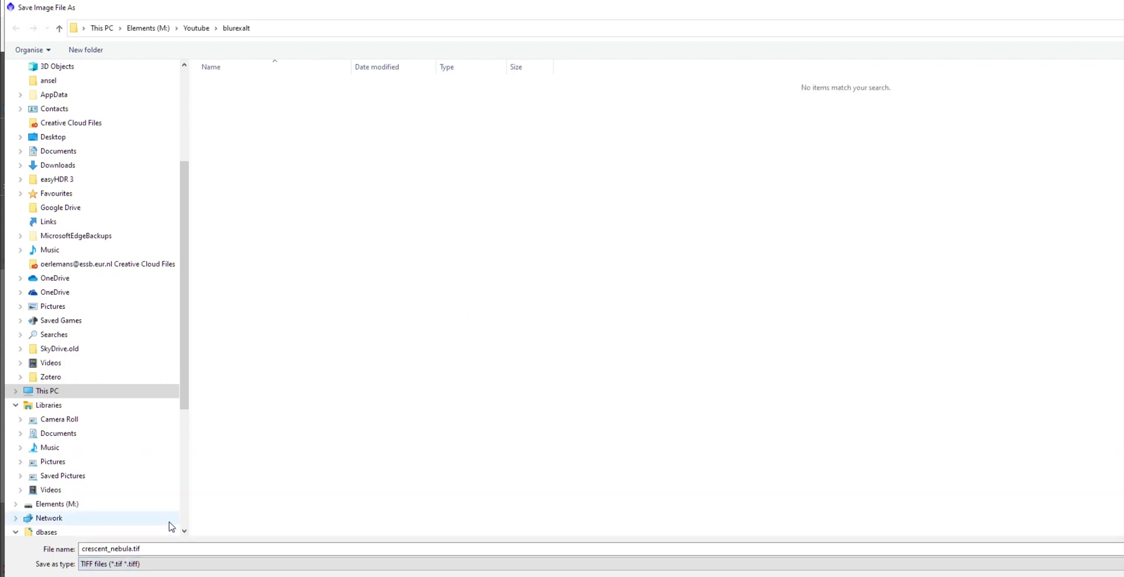
{"action": "left_click", "coordinate": [131, 549]}
{"action": "left_click", "coordinate": [131, 549]}
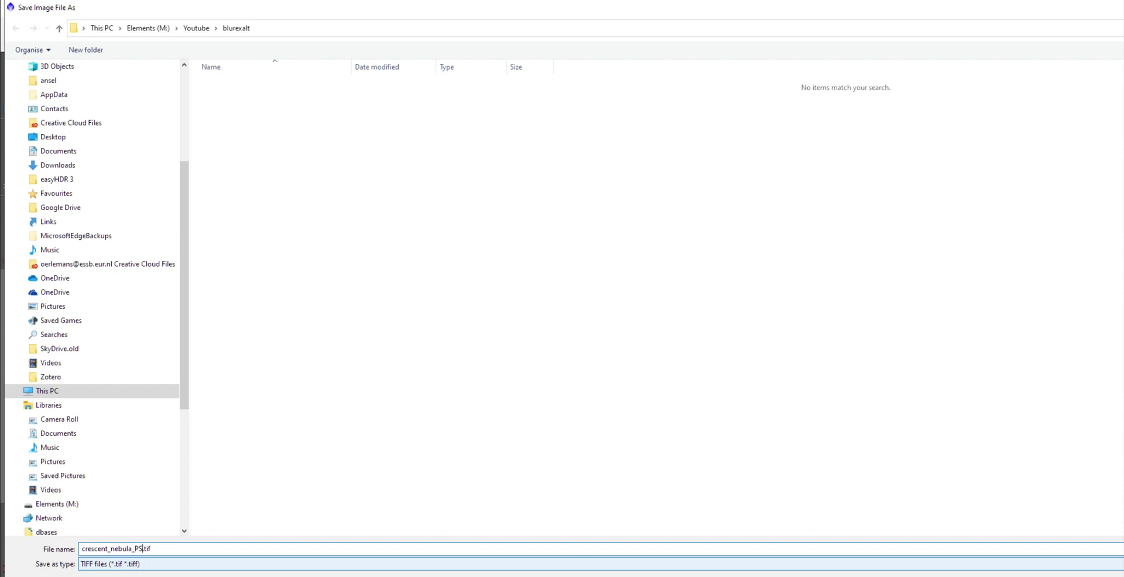
{"action": "key", "text": "Return"}
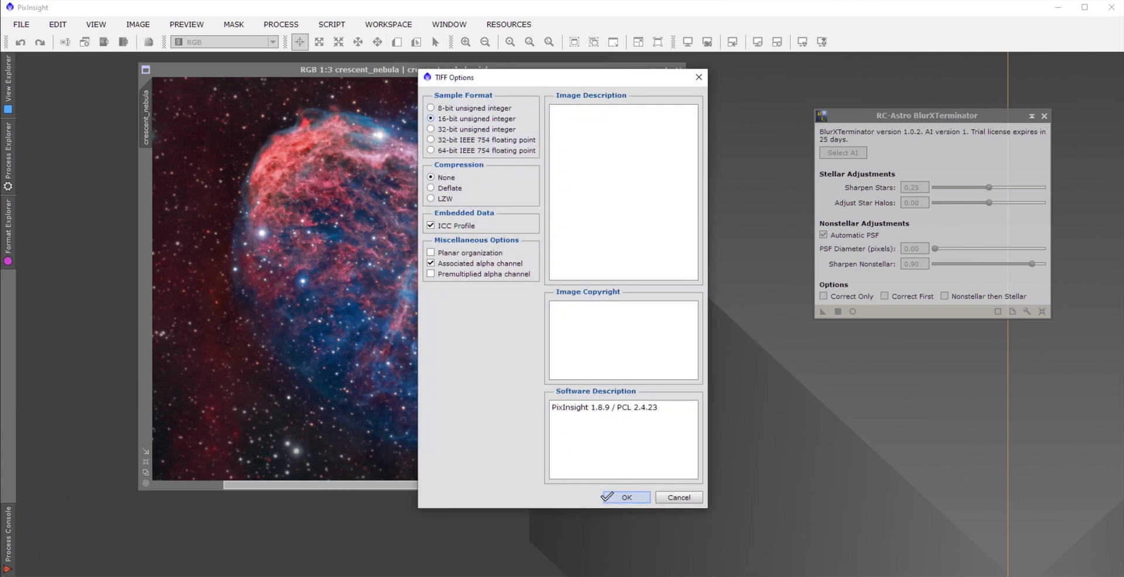
{"action": "left_click", "coordinate": [620, 497]}
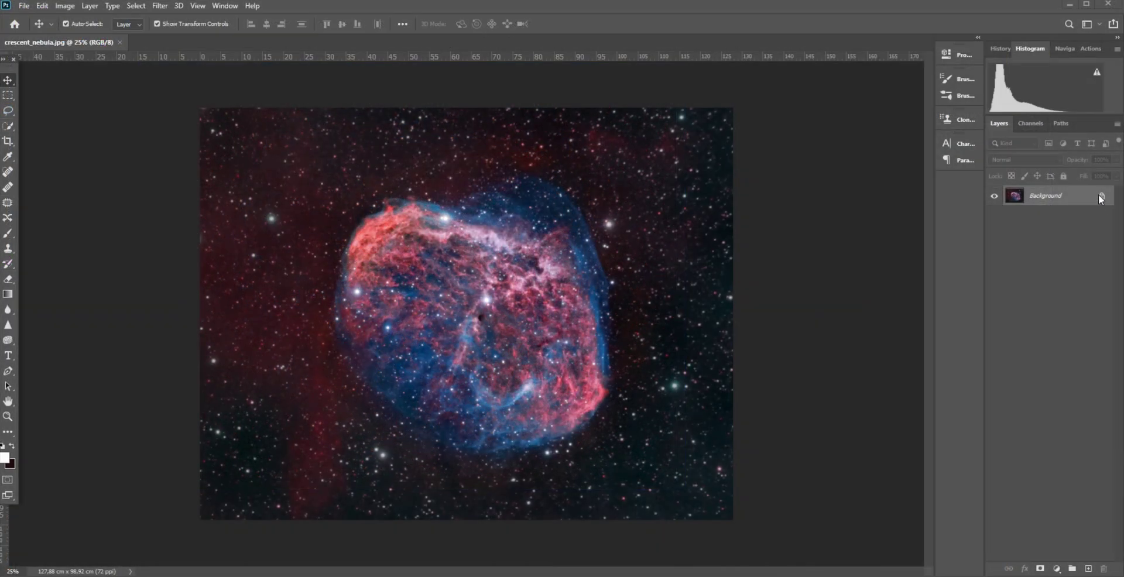
Unlock the Background as Layer 0 and duplicate it twice into Layers 1 and 2.
{"action": "left_click", "coordinate": [1099, 196]}
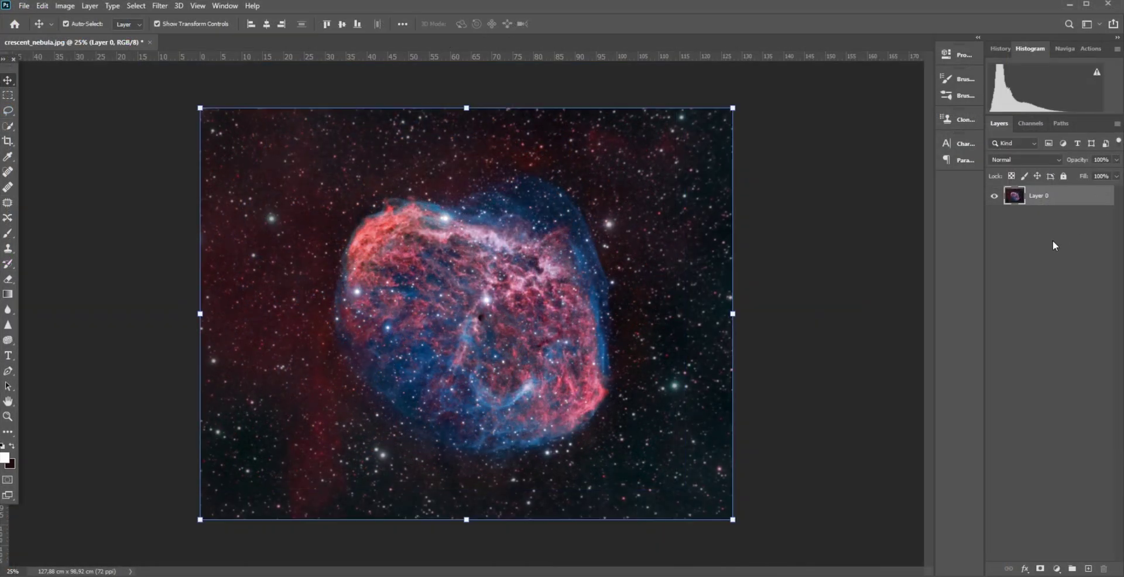
{"action": "key", "text": "ctrl+j"}
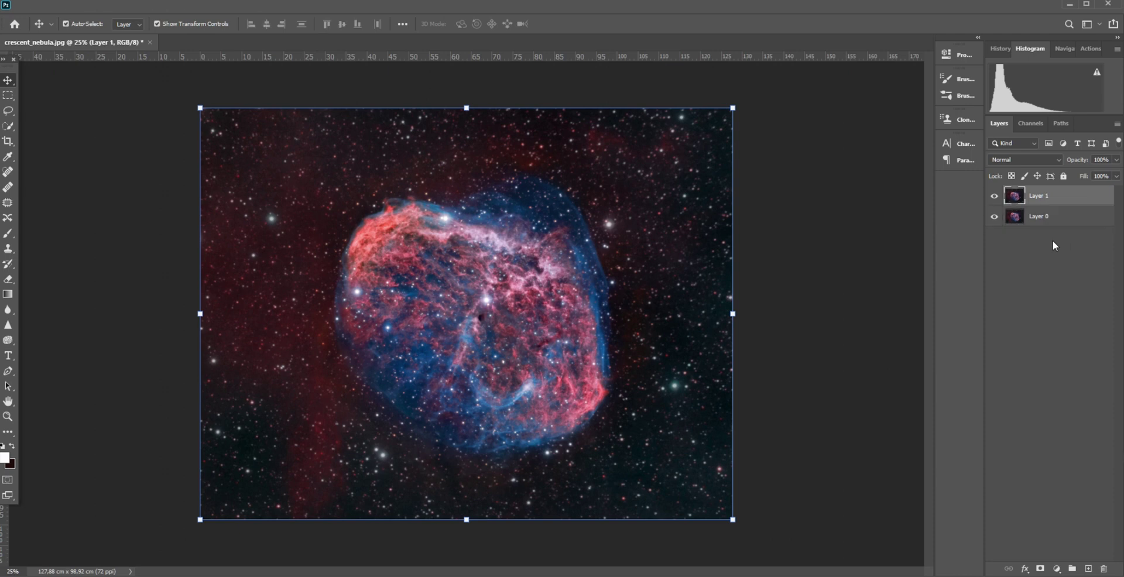
{"action": "key", "text": "ctrl+j"}
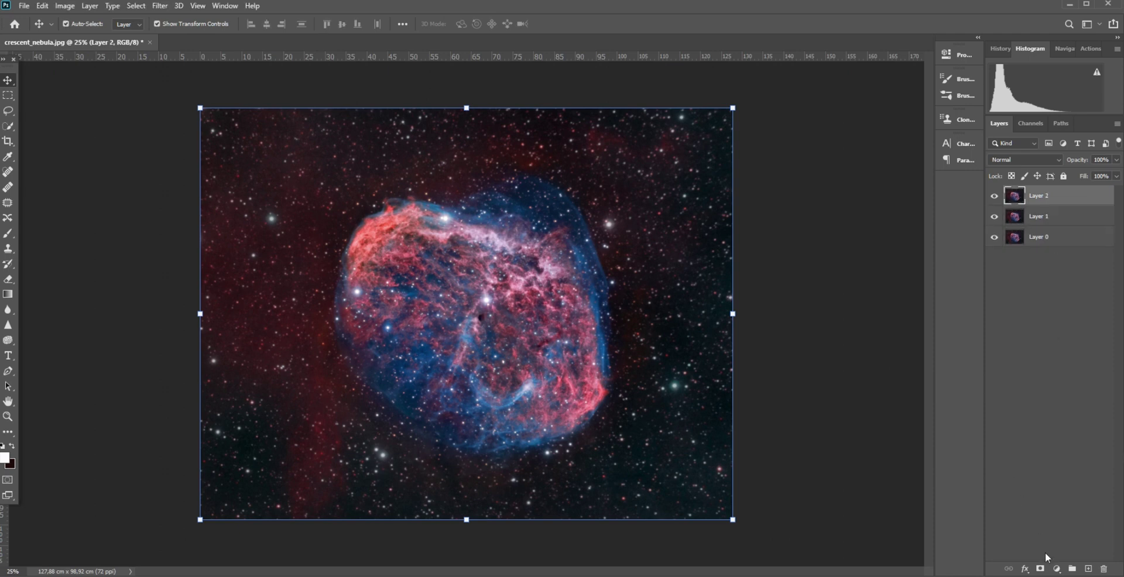
Add a layer mask to Layer 2 and paste the grayscale nebula image into it.
{"action": "left_click", "coordinate": [1040, 569]}
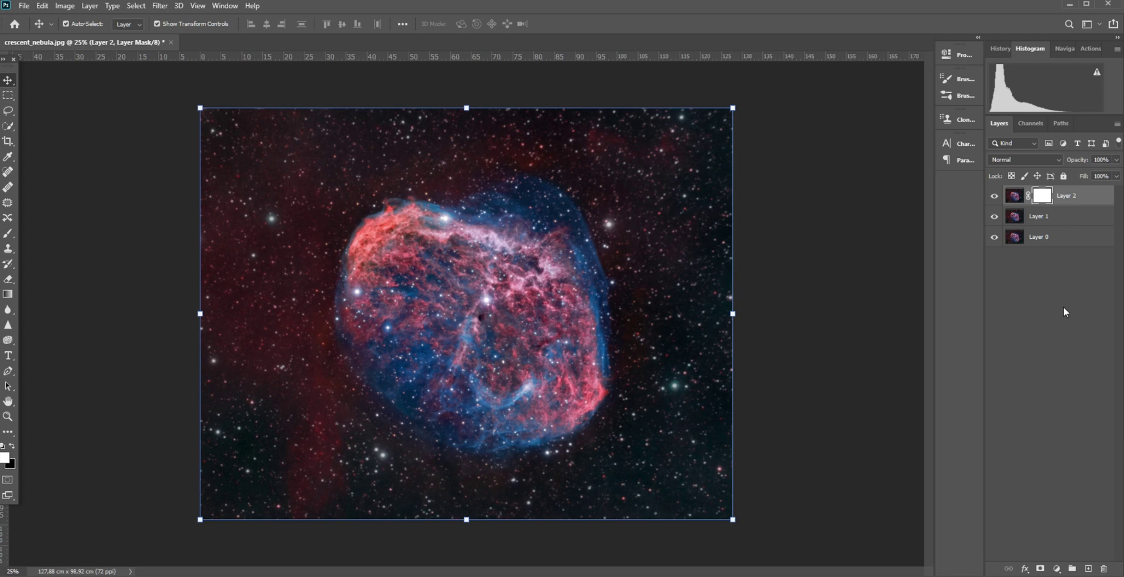
{"action": "left_click", "coordinate": [1048, 220]}
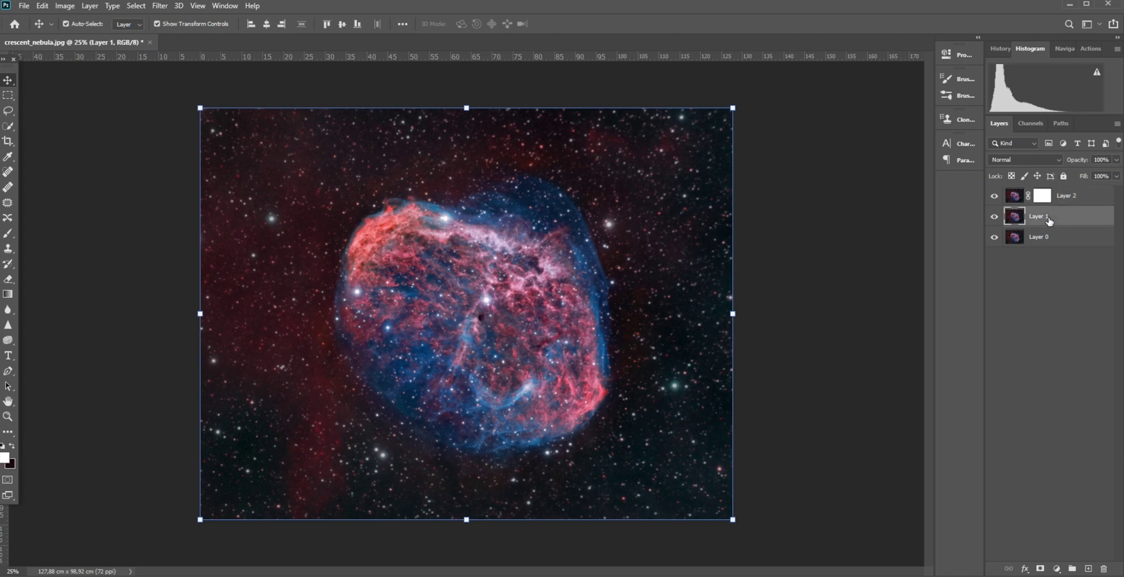
{"action": "left_click", "coordinate": [1043, 196], "text": "alt"}
{"action": "key", "text": "ctrl+v"}
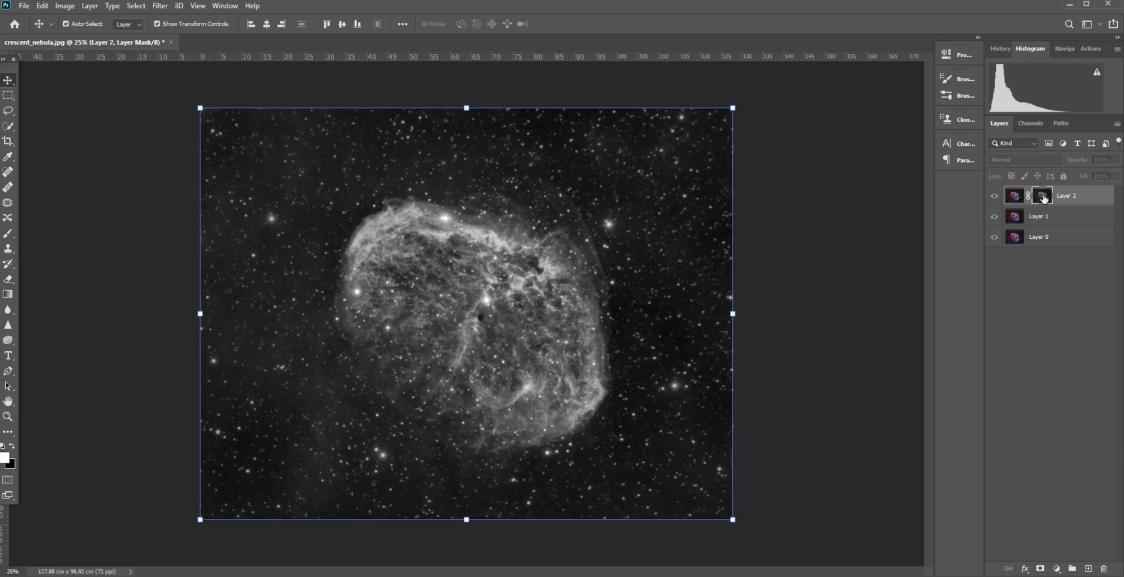
{"action": "left_click", "coordinate": [1022, 200]}
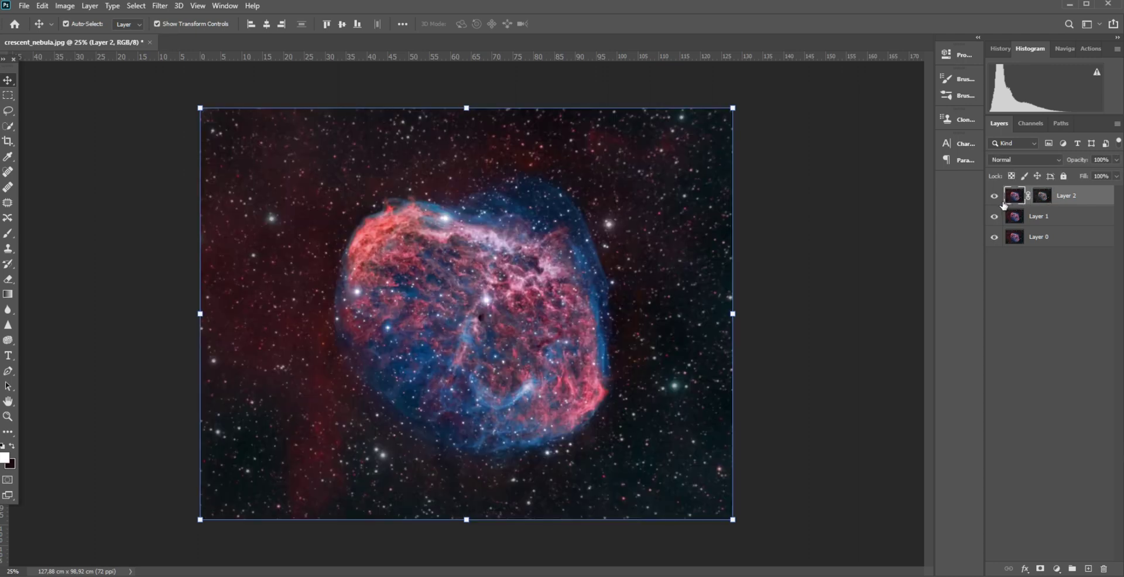
{"action": "left_click", "coordinate": [1012, 158]}
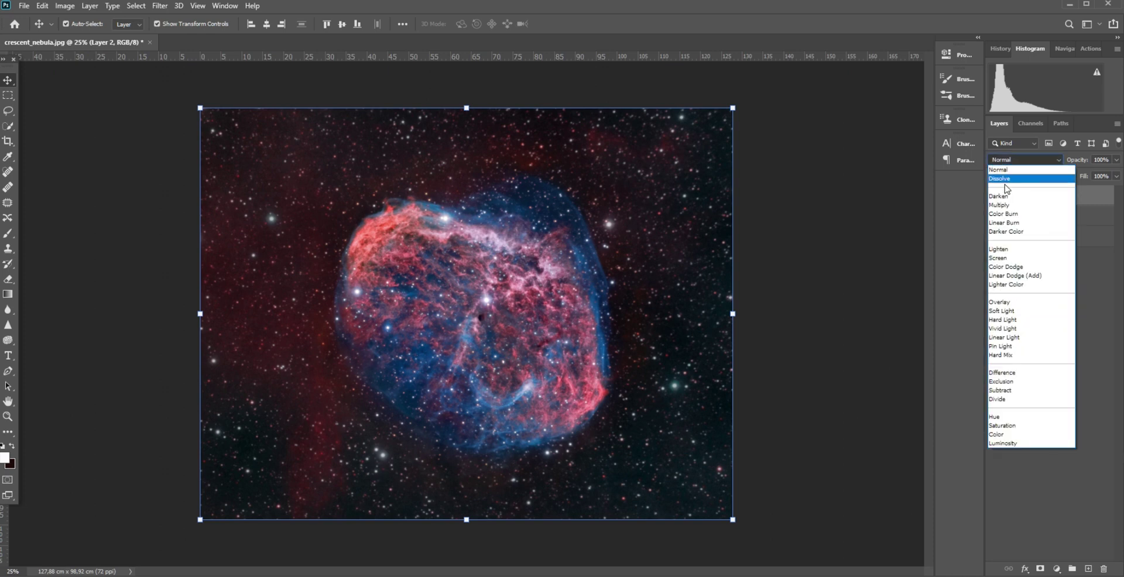
Set Layer 2 to Overlay and apply a High Pass filter with radius 25 pixels.
{"action": "left_click", "coordinate": [1010, 303]}
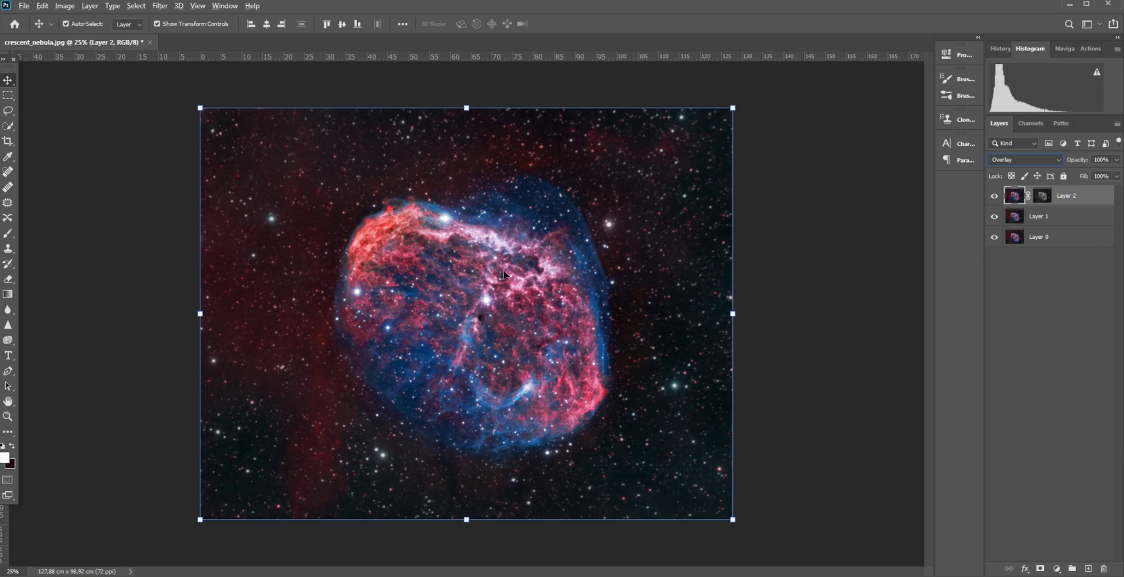
{"action": "left_click", "coordinate": [159, 6]}
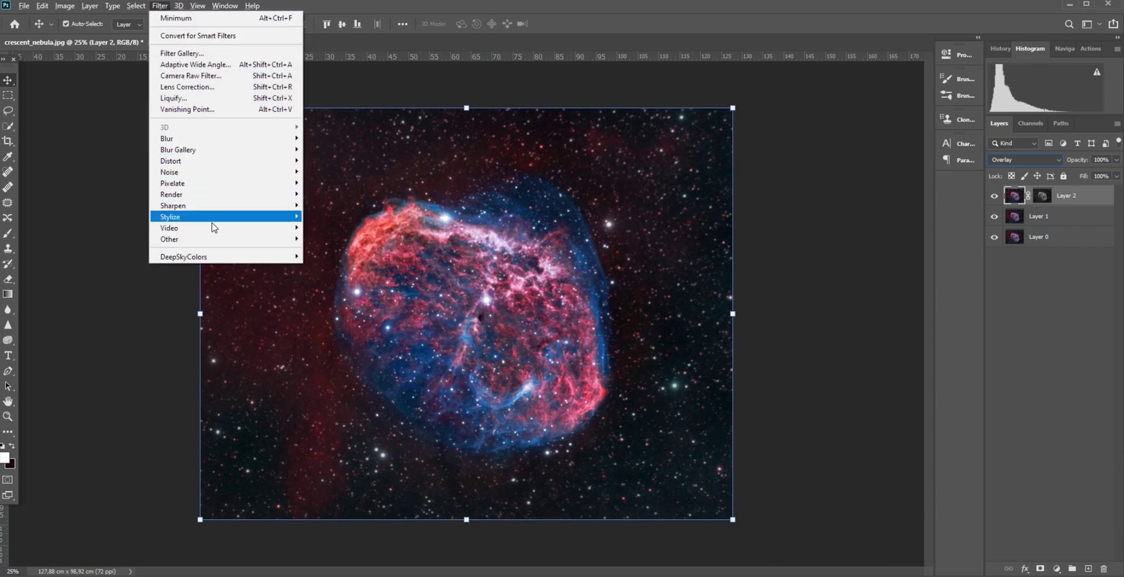
{"action": "mouse_move", "coordinate": [215, 242]}
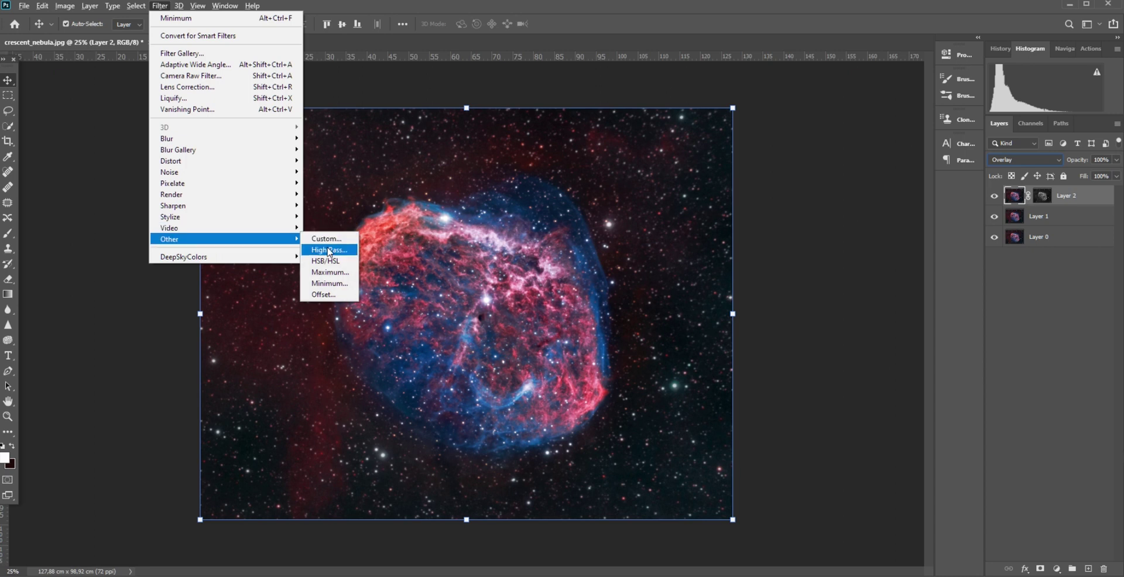
{"action": "left_click", "coordinate": [328, 249]}
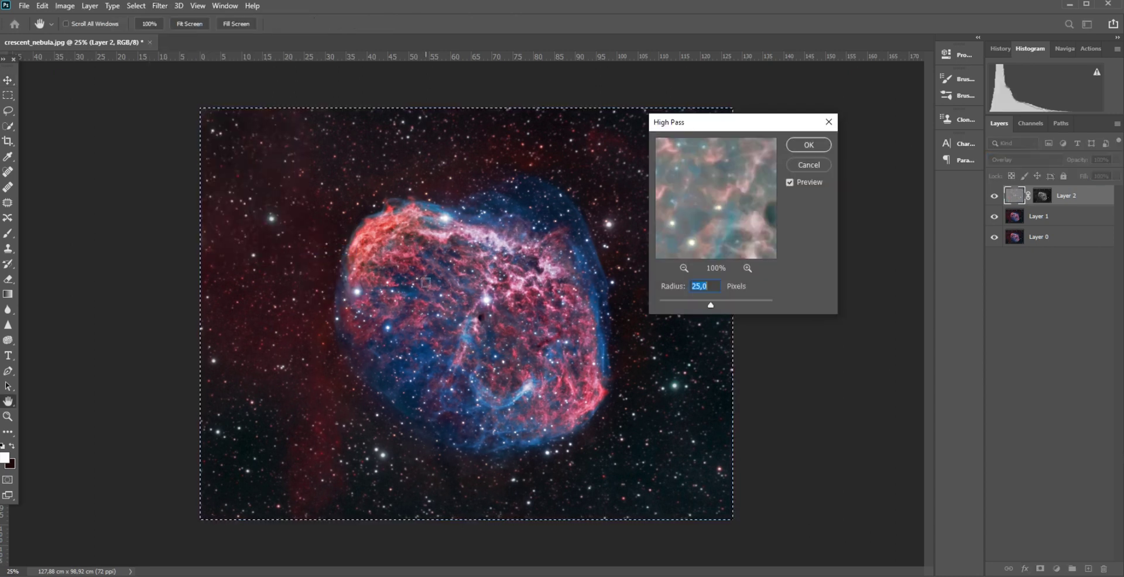
{"action": "key", "text": "alt"}
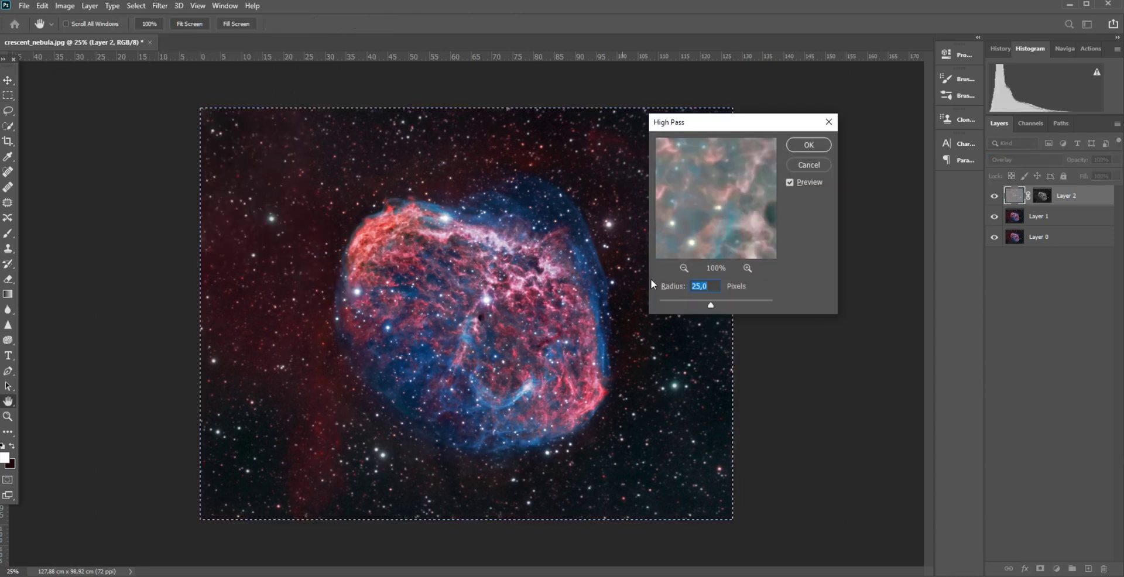
Toggle the High Pass preview on a bright star to compare, leaving it on.
{"action": "left_click", "coordinate": [794, 182]}
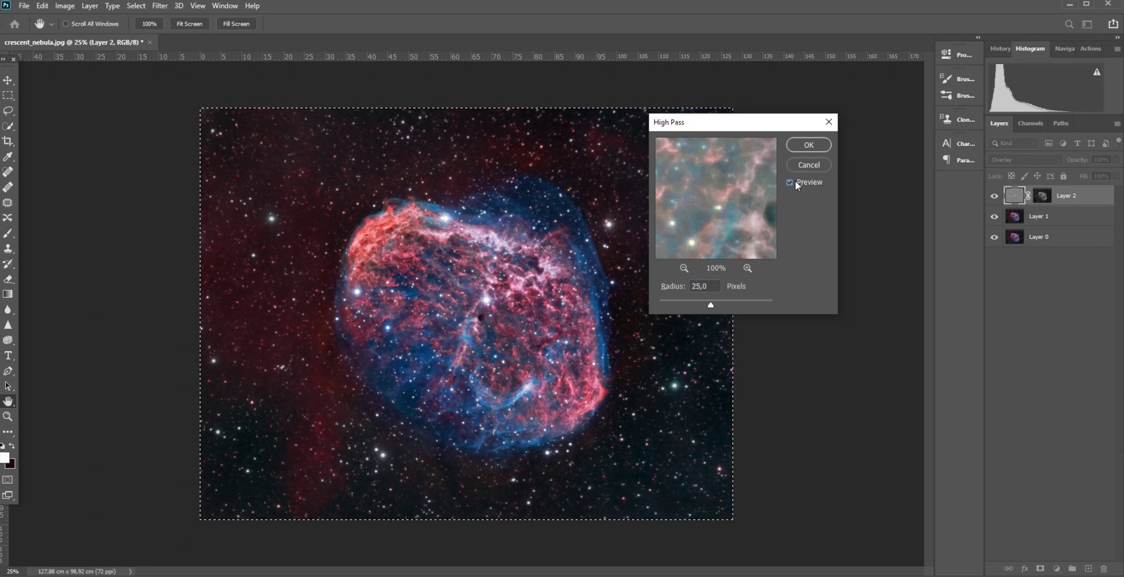
{"action": "left_click", "coordinate": [698, 217]}
{"action": "left_click_drag", "start_coordinate": [699, 217], "coordinate": [691, 229]}
{"action": "left_click", "coordinate": [691, 228]}
{"action": "left_click", "coordinate": [792, 185]}
{"action": "left_click", "coordinate": [792, 184]}
{"action": "left_click", "coordinate": [791, 185]}
{"action": "left_click", "coordinate": [792, 185]}
{"action": "left_click", "coordinate": [792, 185]}
{"action": "left_click", "coordinate": [792, 185]}
{"action": "left_click", "coordinate": [791, 184]}
Confirm the High Pass filter and toggle Layer 2's visibility to compare the sharpening.
{"action": "left_click", "coordinate": [809, 145]}
{"action": "key", "text": "v"}
{"action": "scroll", "coordinate": [435, 303], "scroll_direction": "up", "scroll_amount": 3}
{"action": "scroll", "coordinate": [435, 302], "scroll_direction": "up", "scroll_amount": 2}
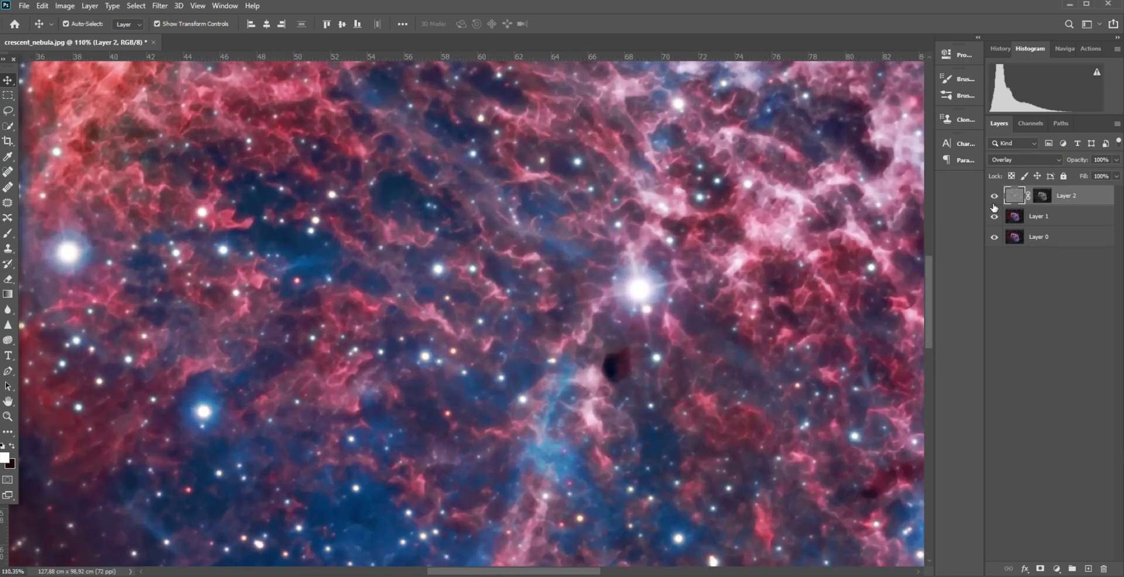
{"action": "left_click", "coordinate": [994, 196]}
{"action": "left_click", "coordinate": [995, 197]}
{"action": "left_click", "coordinate": [995, 197]}
{"action": "left_click", "coordinate": [994, 197]}
{"action": "left_click", "coordinate": [995, 197]}
{"action": "left_click", "coordinate": [994, 197]}
{"action": "left_click", "coordinate": [994, 196]}
{"action": "left_click", "coordinate": [995, 197]}
{"action": "left_click", "coordinate": [994, 197]}
{"action": "left_click", "coordinate": [994, 196]}
{"action": "scroll", "coordinate": [441, 277], "scroll_direction": "down", "scroll_amount": 5}
{"action": "left_click", "coordinate": [995, 199]}
{"action": "left_click", "coordinate": [995, 199]}
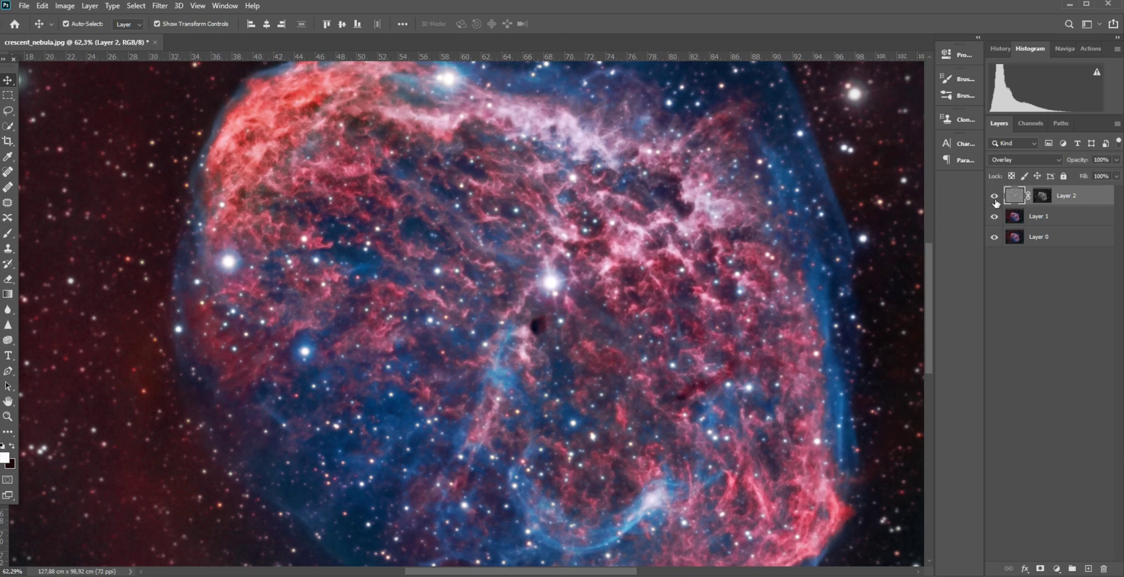
Merge Layer 1 and Layer 2, then toggle the merged layer to compare.
{"action": "left_click", "coordinate": [1039, 217], "text": "shift"}
{"action": "right_click", "coordinate": [1039, 222]}
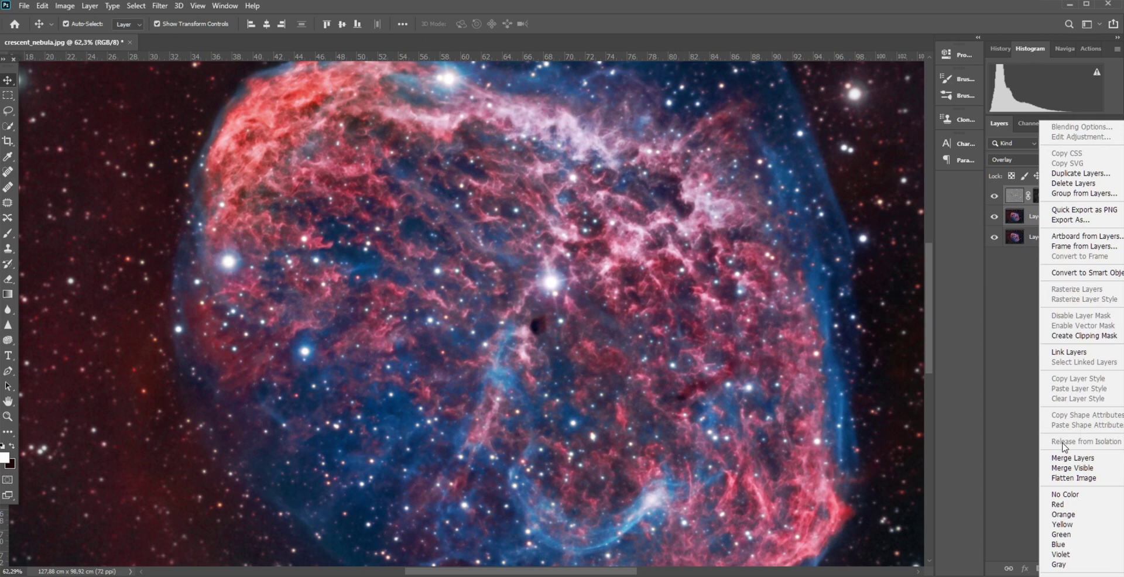
{"action": "left_click", "coordinate": [1063, 457]}
{"action": "left_click", "coordinate": [994, 200]}
{"action": "left_click", "coordinate": [994, 201]}
{"action": "left_click", "coordinate": [994, 200]}
{"action": "left_click", "coordinate": [994, 199]}
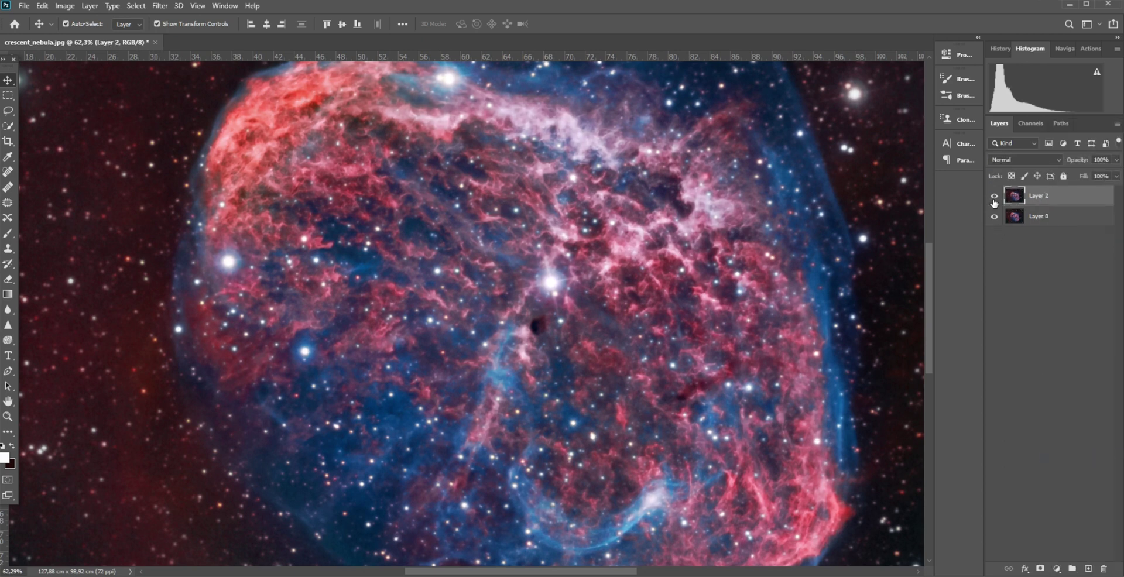
{"action": "left_click", "coordinate": [995, 197]}
Duplicate into Layer 3 and select the stars by Color Range at fuzziness 159.
{"action": "key", "text": "ctrl+j"}
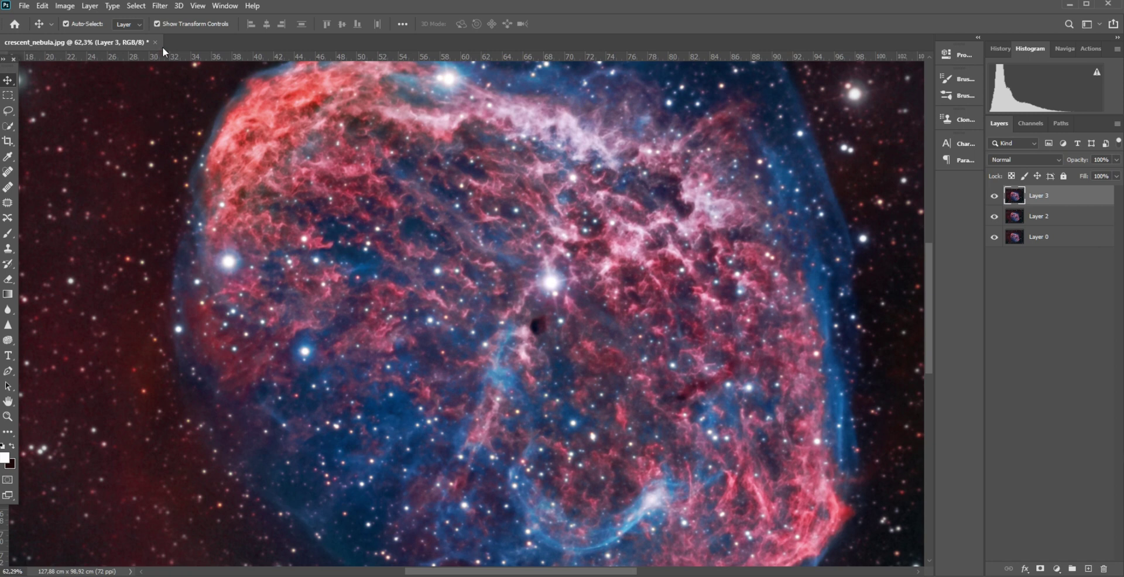
{"action": "left_click", "coordinate": [160, 6]}
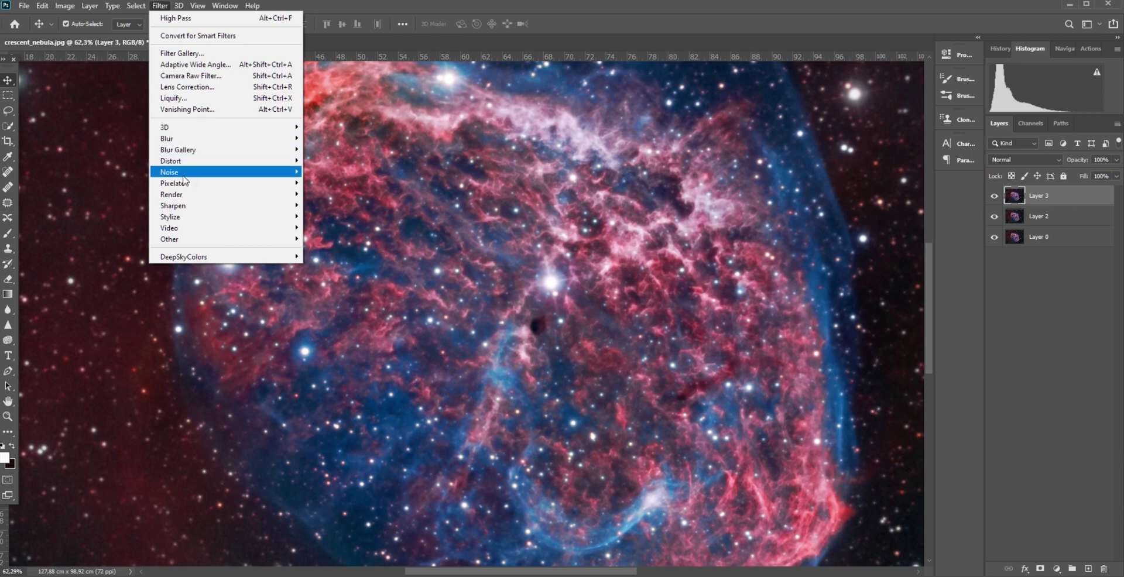
{"action": "left_click", "coordinate": [139, 6]}
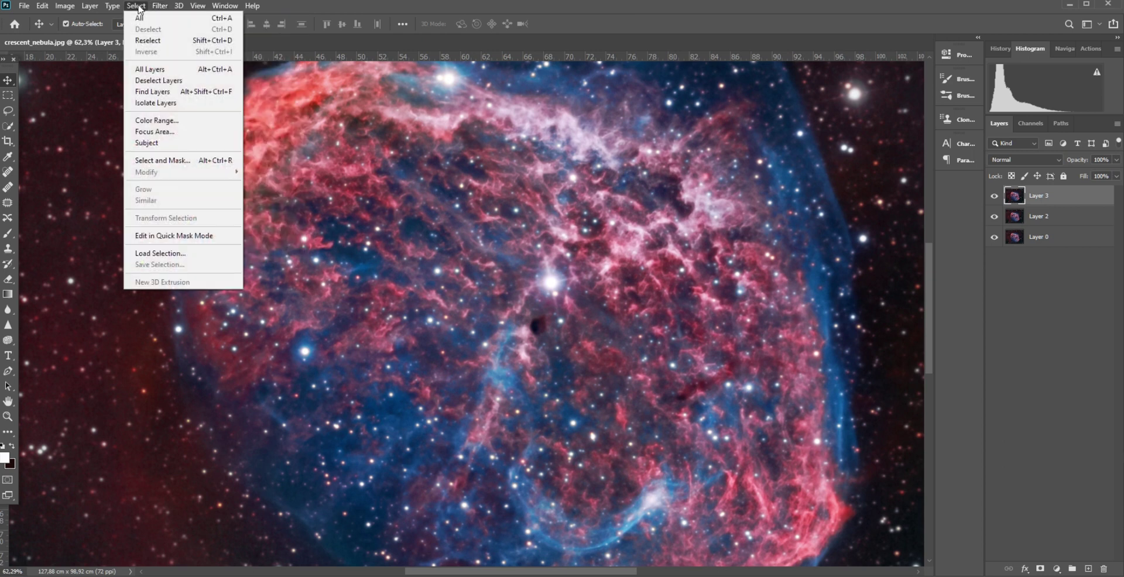
{"action": "left_click", "coordinate": [160, 119]}
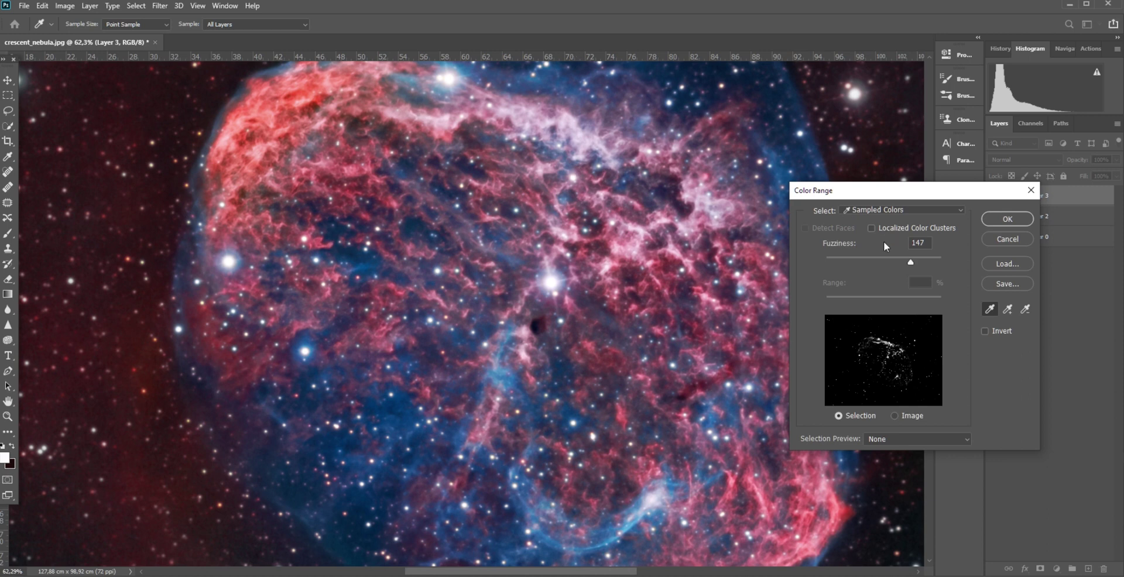
{"action": "mouse_move", "coordinate": [908, 263]}
{"action": "left_mouse_down"}
{"action": "mouse_move", "coordinate": [898, 263]}
{"action": "mouse_move", "coordinate": [918, 263]}
{"action": "left_mouse_up"}
{"action": "left_click", "coordinate": [1007, 219]}
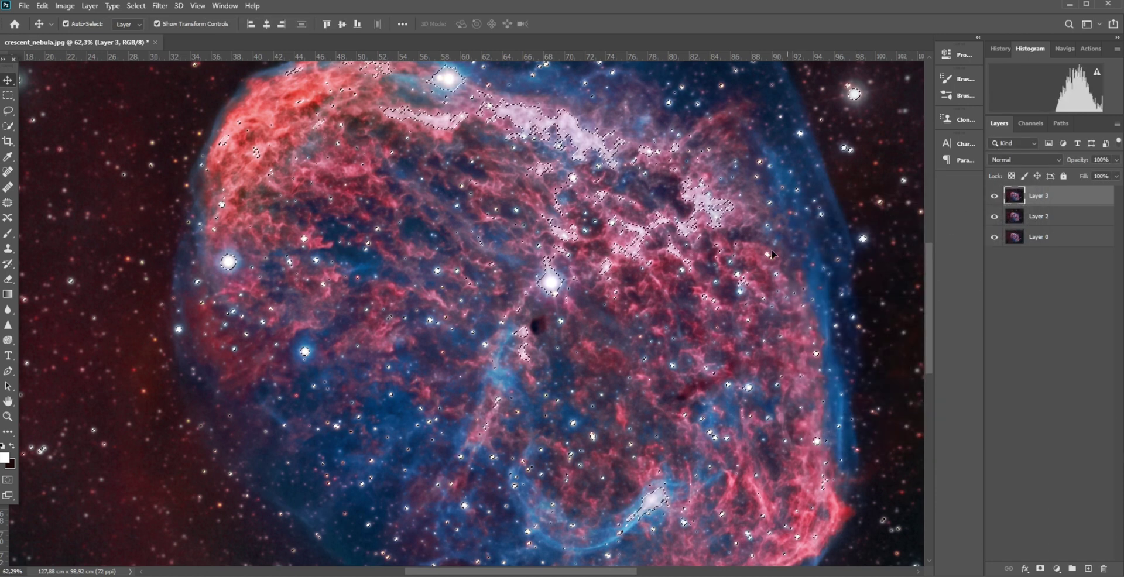
Expand the star selection by 1 pixel, twice.
{"action": "left_click", "coordinate": [134, 6]}
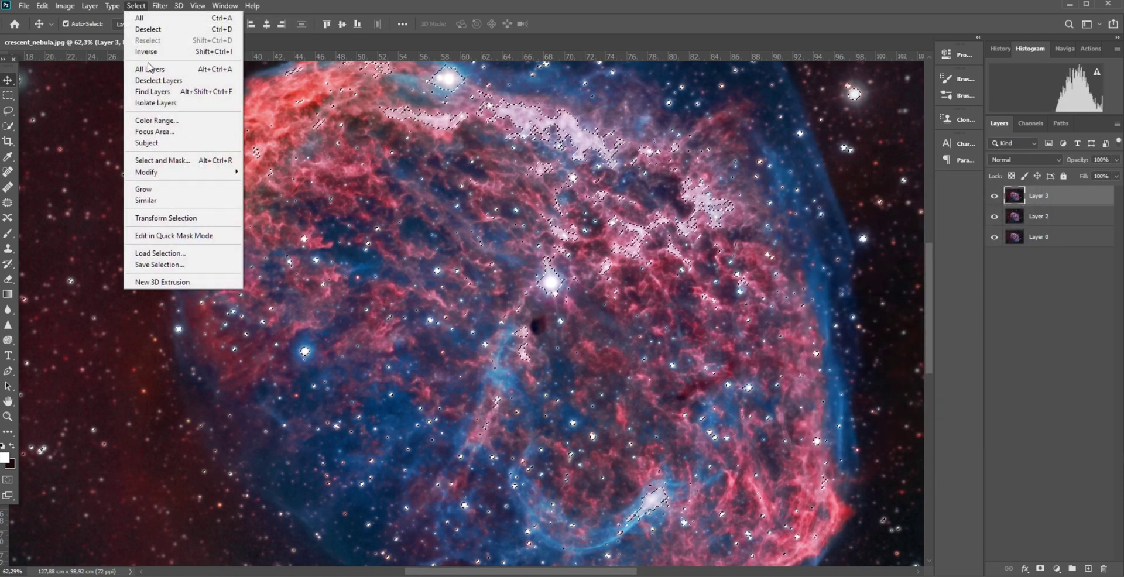
{"action": "mouse_move", "coordinate": [189, 173]}
{"action": "left_click", "coordinate": [267, 193]}
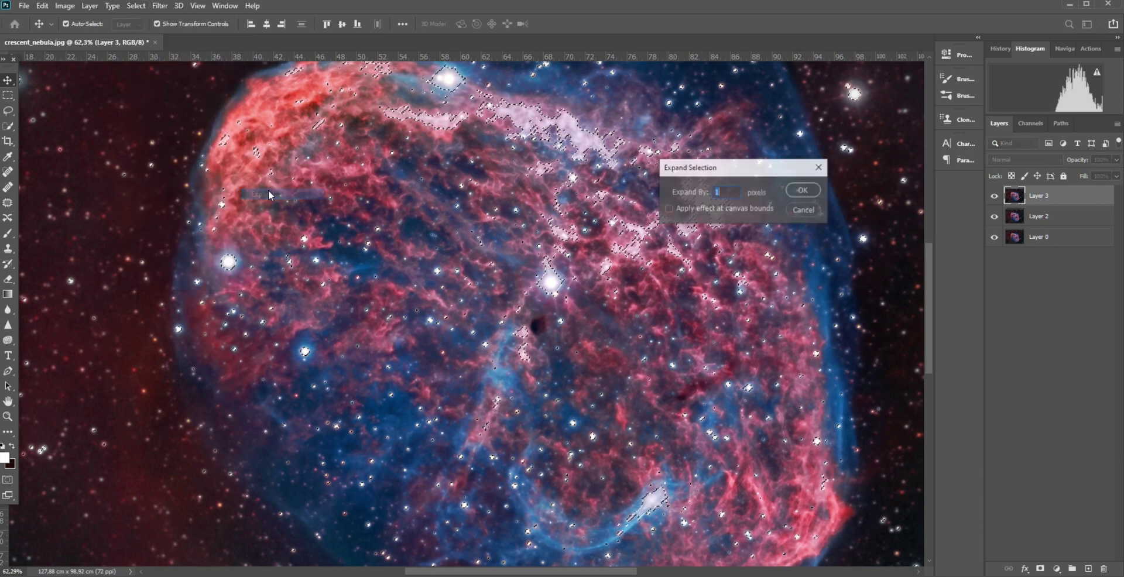
{"action": "left_click", "coordinate": [806, 192]}
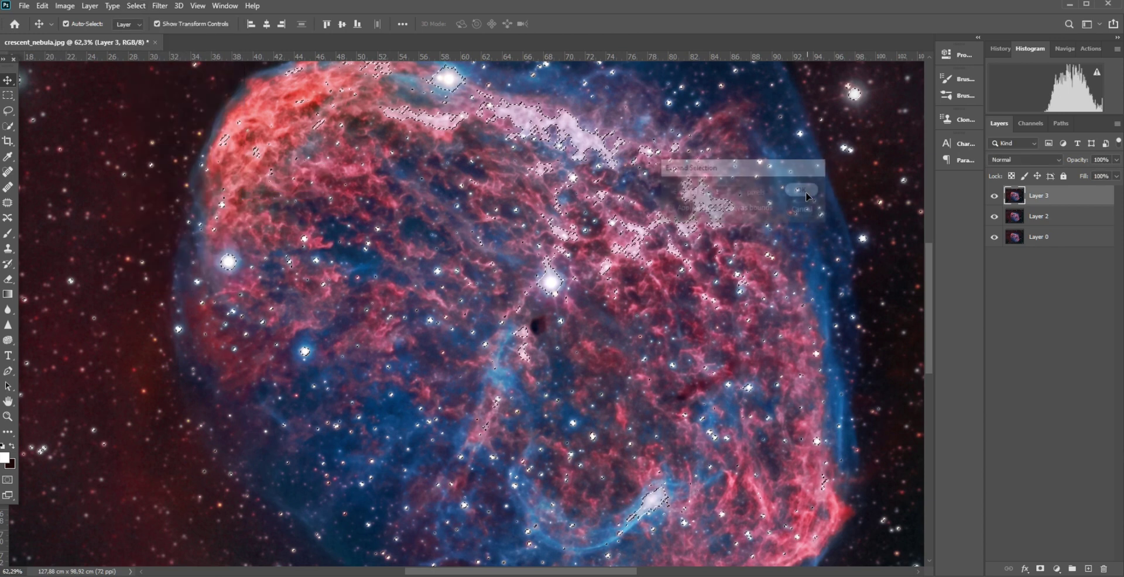
{"action": "left_click", "coordinate": [65, 5]}
{"action": "mouse_move", "coordinate": [116, 15]}
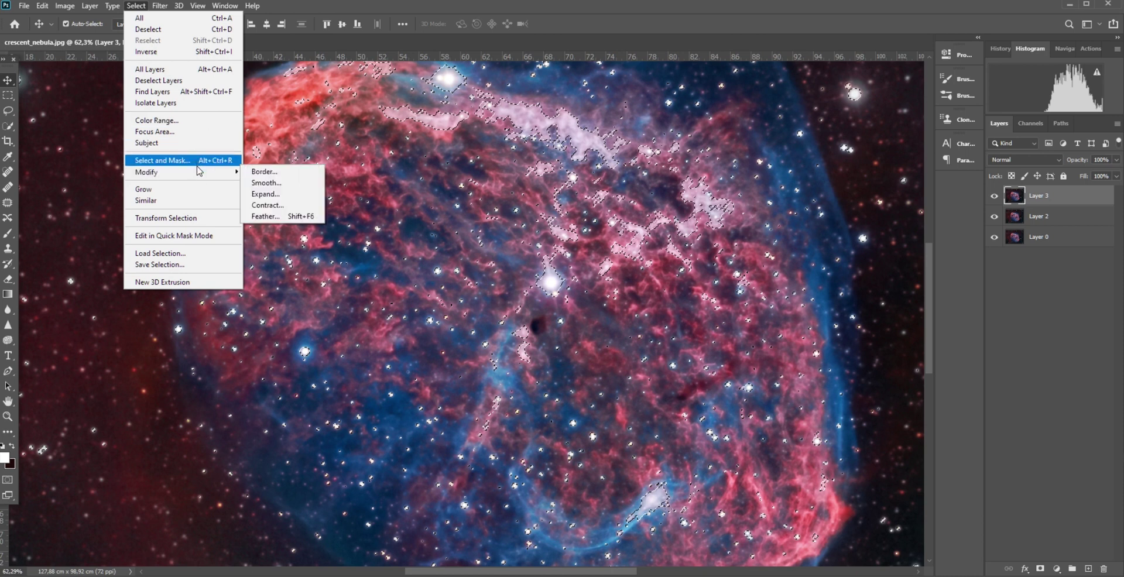
{"action": "mouse_move", "coordinate": [223, 176]}
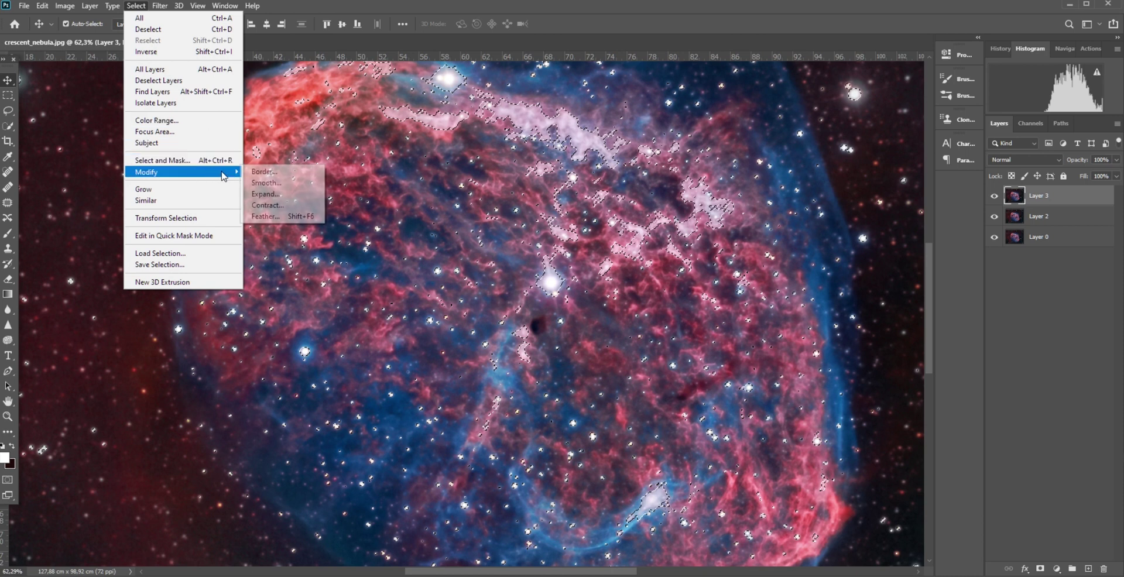
{"action": "left_click", "coordinate": [270, 199]}
{"action": "left_click", "coordinate": [804, 189]}
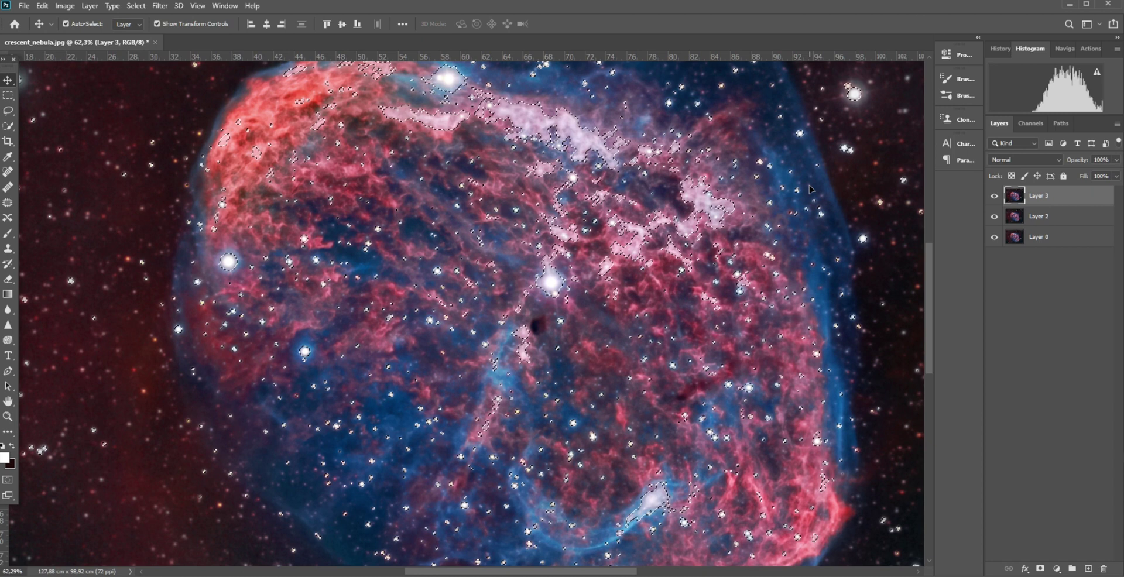
Shrink the stars with a 1-pixel Minimum filter, deselect, and stamp visible layers into Layer 4.
{"action": "left_click", "coordinate": [160, 6]}
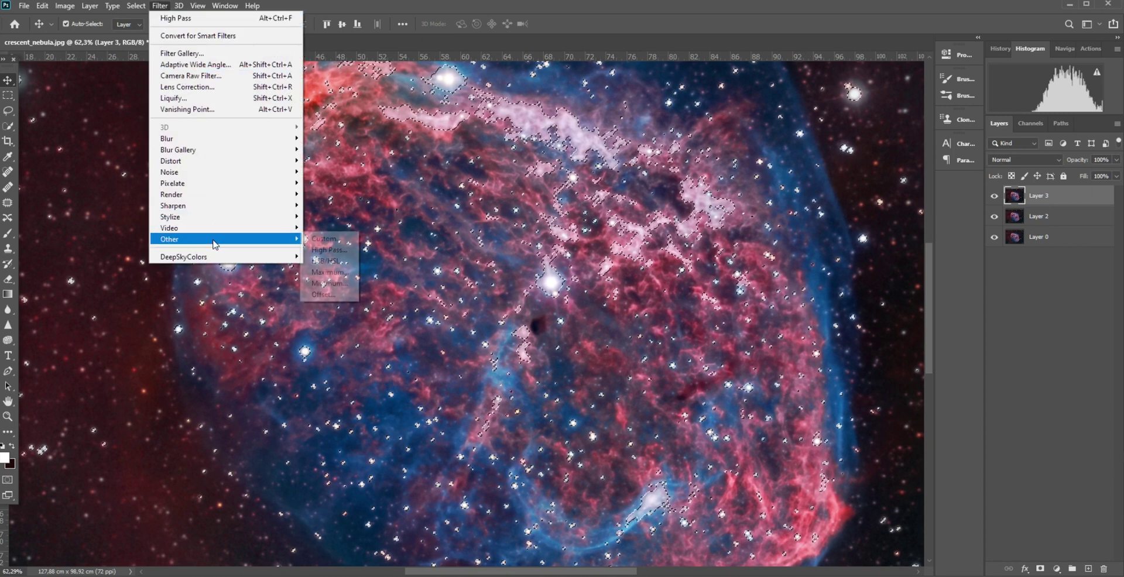
{"action": "left_click", "coordinate": [329, 284]}
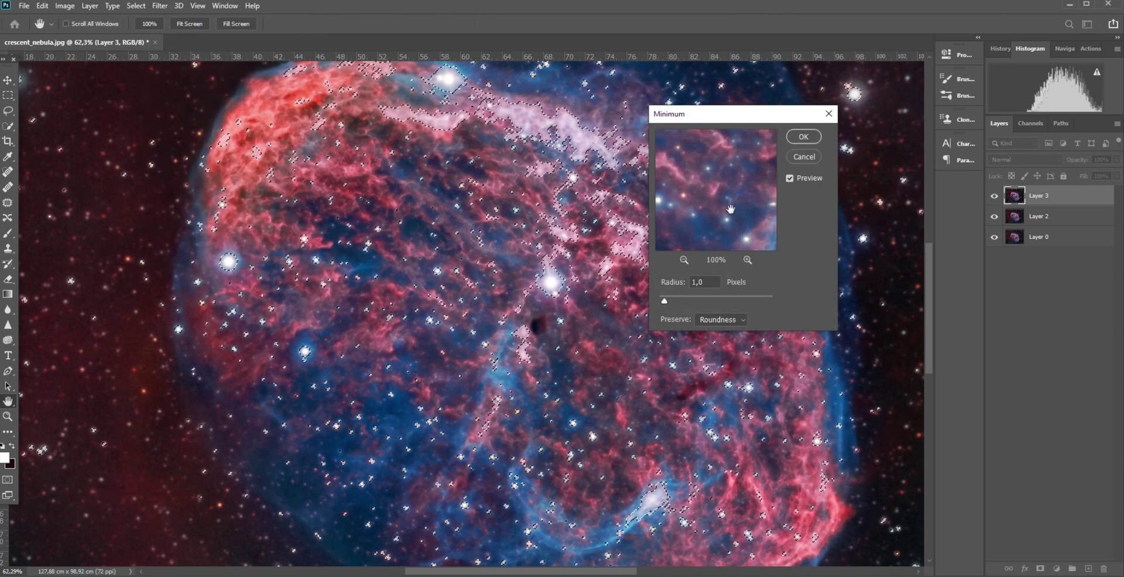
{"action": "left_click_drag", "start_coordinate": [731, 209], "coordinate": [649, 254]}
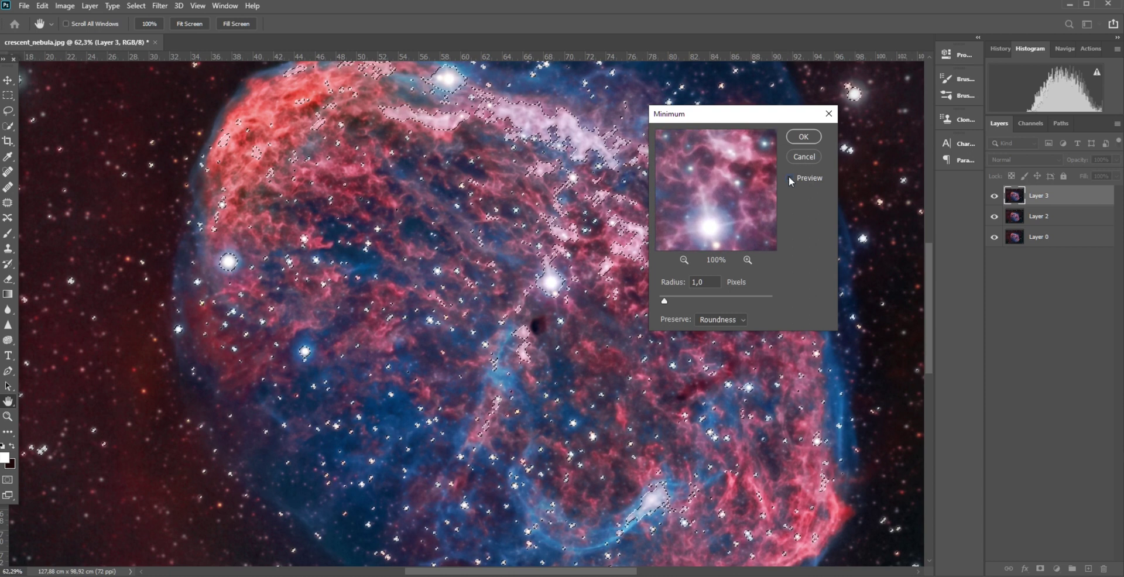
{"action": "left_click", "coordinate": [803, 136]}
{"action": "key", "text": "ctrl+d"}
{"action": "key", "text": "ctrl+shift+alt+e"}
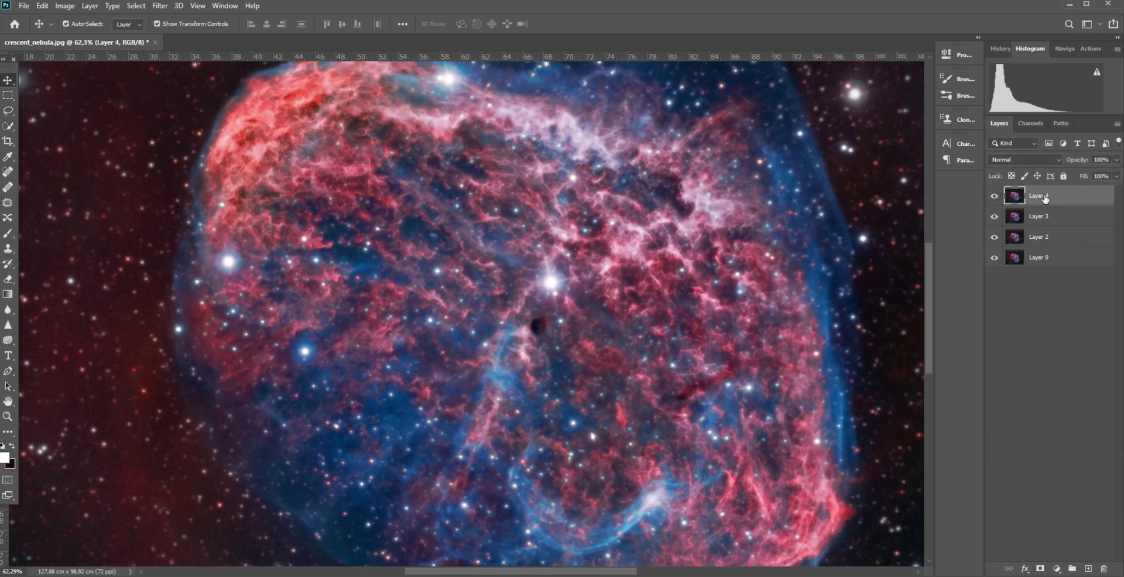
Merge Layer 4 down into Layer 3 and toggle Layers 3, 2 and 0 to compare.
{"action": "key", "text": "ctrl+e"}
{"action": "left_click", "coordinate": [995, 197]}
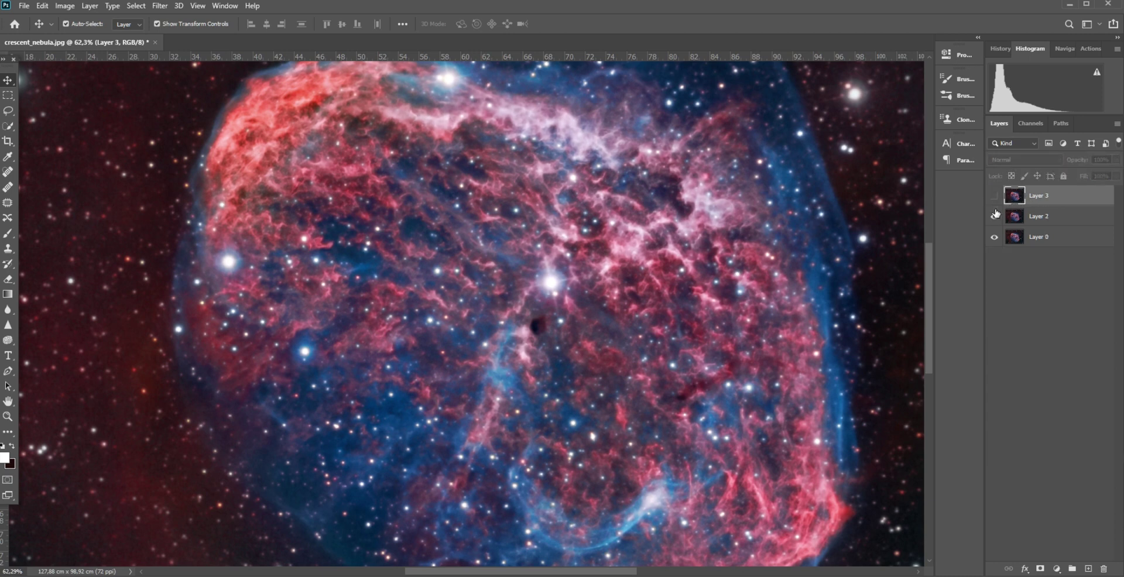
{"action": "left_click", "coordinate": [995, 219]}
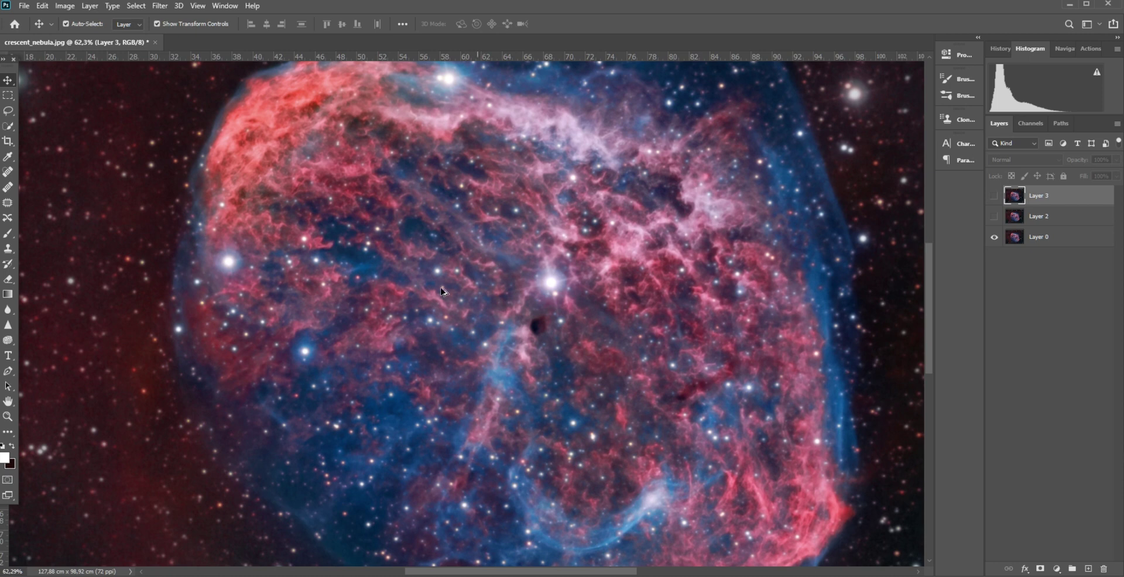
{"action": "scroll", "coordinate": [425, 301], "scroll_direction": "up", "scroll_amount": 3}
{"action": "scroll", "coordinate": [424, 301], "scroll_direction": "up", "scroll_amount": 1}
{"action": "left_click", "coordinate": [993, 239]}
{"action": "left_click", "coordinate": [993, 239]}
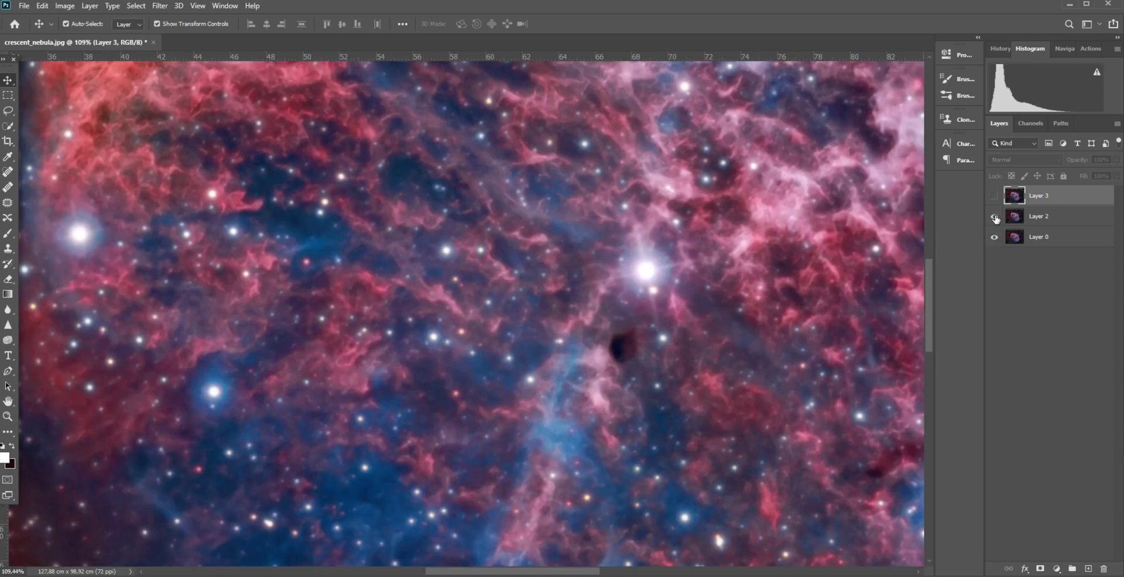
{"action": "left_click", "coordinate": [995, 196]}
{"action": "left_click", "coordinate": [994, 217]}
{"action": "left_click", "coordinate": [995, 196]}
{"action": "left_click", "coordinate": [995, 218]}
{"action": "left_click", "coordinate": [996, 197]}
{"action": "scroll", "coordinate": [448, 218], "scroll_direction": "down", "scroll_amount": 6}
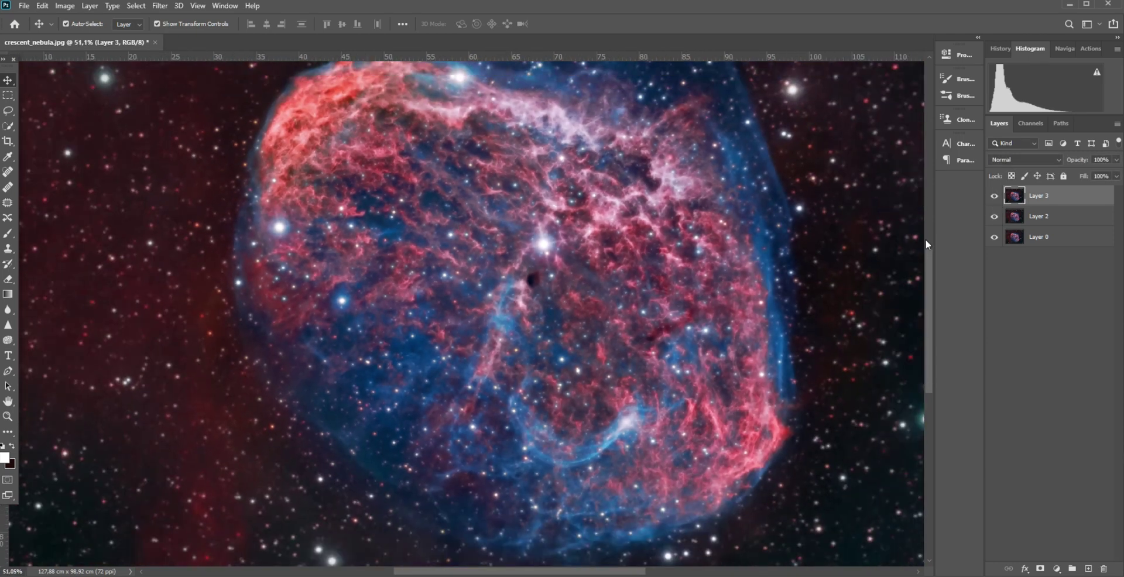
Hide Layer 2 and repeatedly toggle Layer 3 to compare before and after star reduction.
{"action": "left_click", "coordinate": [995, 218]}
{"action": "left_click", "coordinate": [994, 196]}
{"action": "left_click", "coordinate": [994, 197]}
{"action": "left_click", "coordinate": [994, 196]}
{"action": "left_click", "coordinate": [994, 197]}
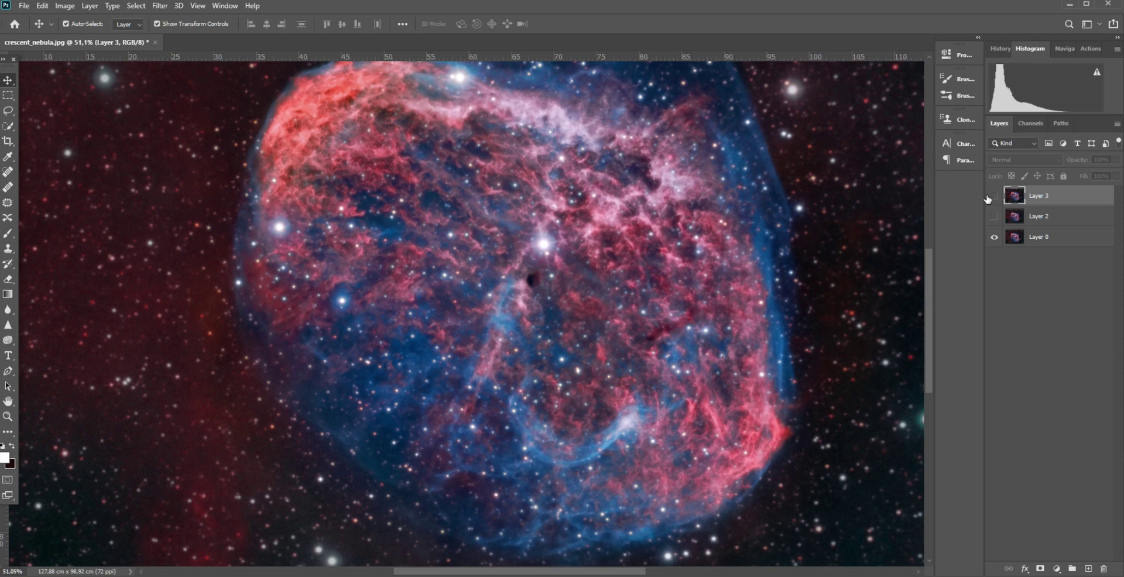
{"action": "left_click", "coordinate": [994, 197]}
{"action": "scroll", "coordinate": [460, 281], "scroll_direction": "up", "scroll_amount": 5}
{"action": "left_click", "coordinate": [993, 198]}
{"action": "left_click", "coordinate": [996, 198]}
{"action": "left_click", "coordinate": [995, 197]}
{"action": "left_click", "coordinate": [995, 197]}
{"action": "left_click", "coordinate": [994, 197]}
{"action": "left_click", "coordinate": [994, 197]}
{"action": "left_click", "coordinate": [995, 197]}
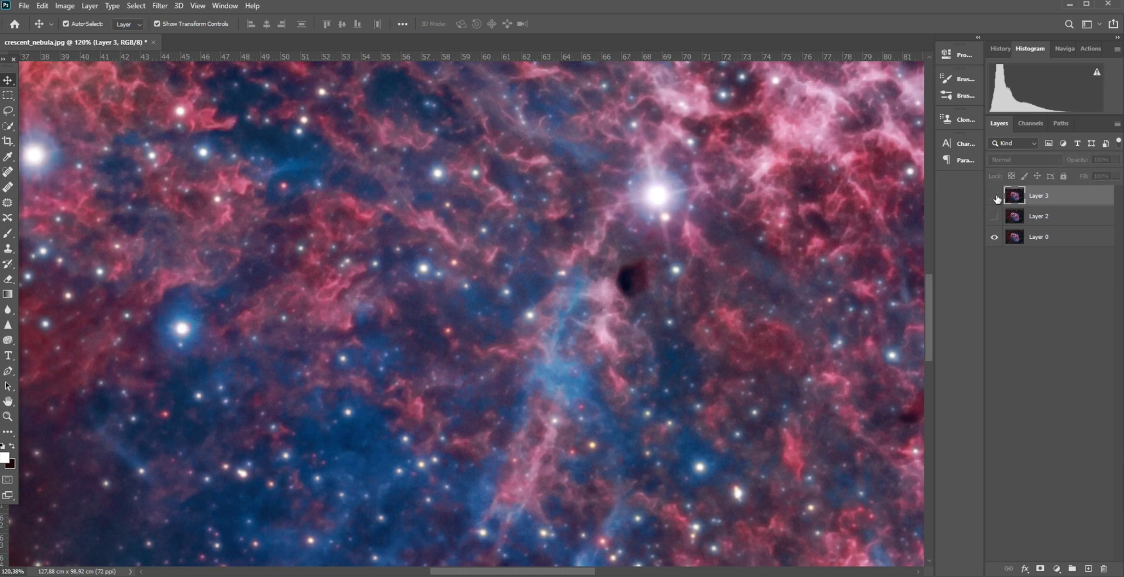
{"action": "left_click", "coordinate": [995, 197]}
{"action": "left_click", "coordinate": [995, 197]}
{"action": "left_click", "coordinate": [995, 197]}
{"action": "left_click_drag", "start_coordinate": [304, 261], "coordinate": [565, 368]}
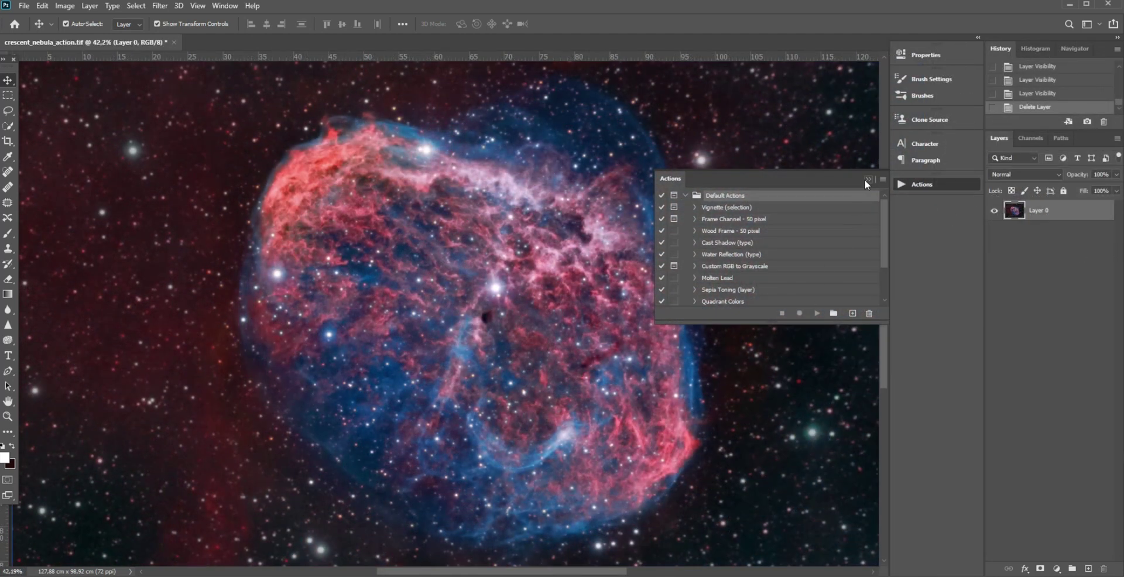
Load Blurexalt.atn via the Actions panel's Load Actions command.
{"action": "left_click", "coordinate": [868, 178]}
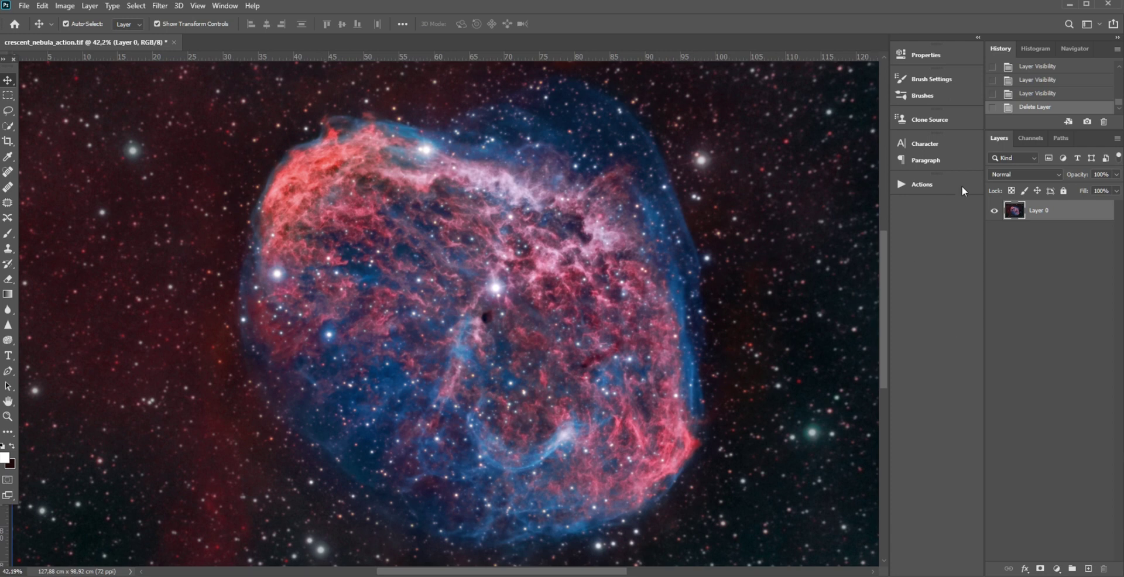
{"action": "left_click", "coordinate": [927, 185]}
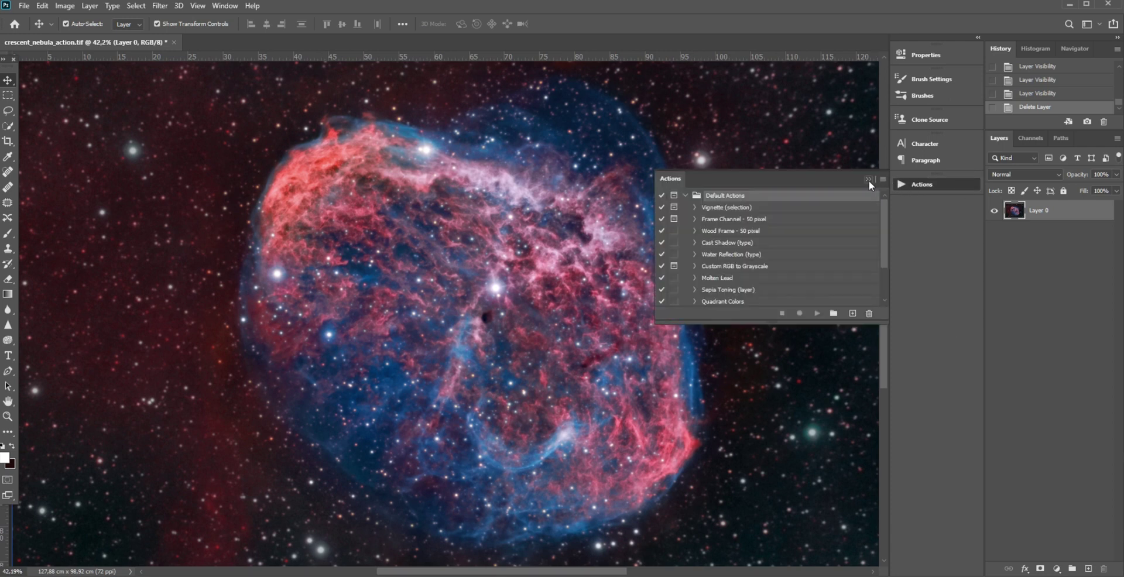
{"action": "left_click", "coordinate": [883, 180]}
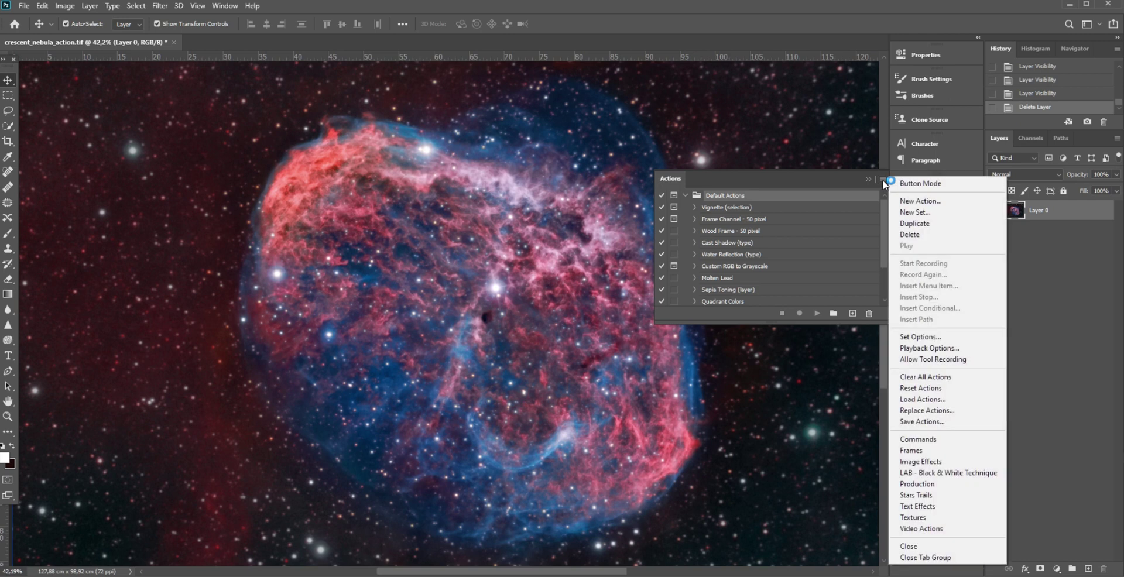
{"action": "left_click", "coordinate": [928, 399]}
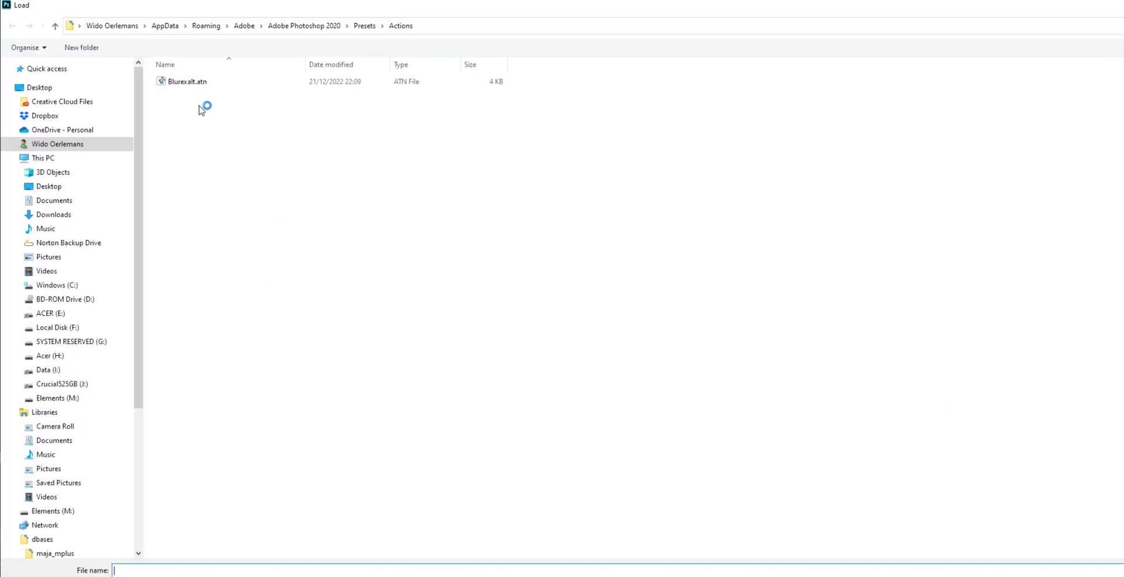
{"action": "left_click", "coordinate": [189, 82]}
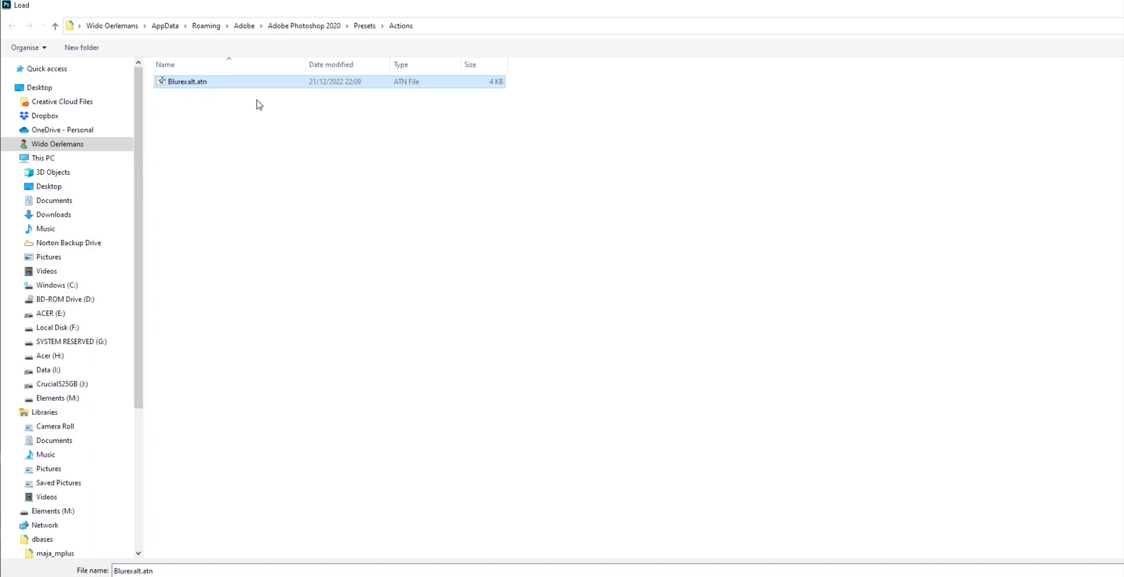
{"action": "key", "text": "Return"}
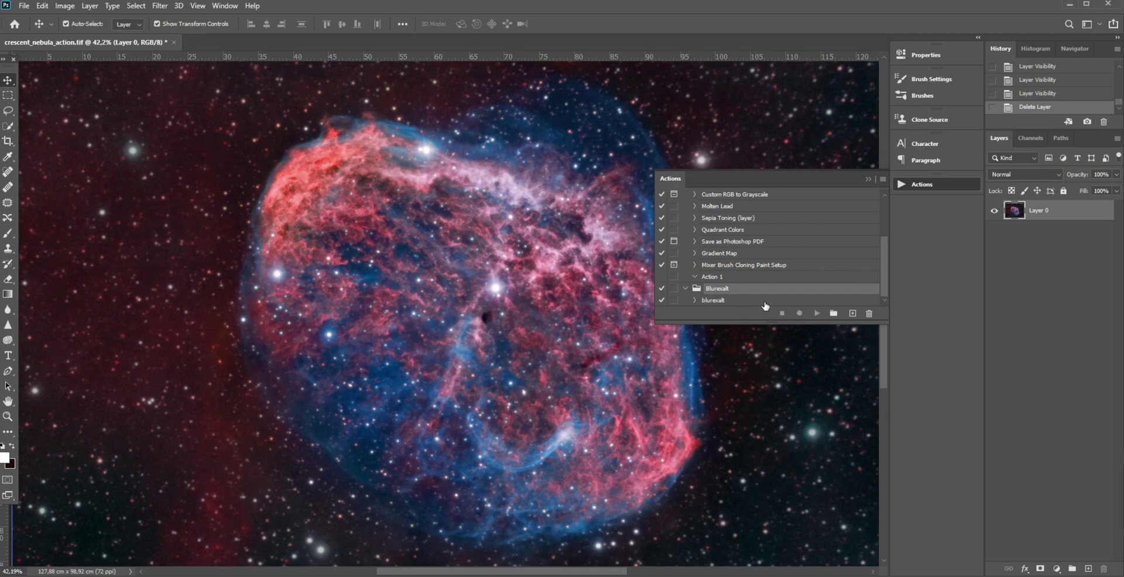
Play the blurexalt action on crescent_nebula_action.tif, then close the Actions panel.
{"action": "left_click", "coordinate": [743, 301]}
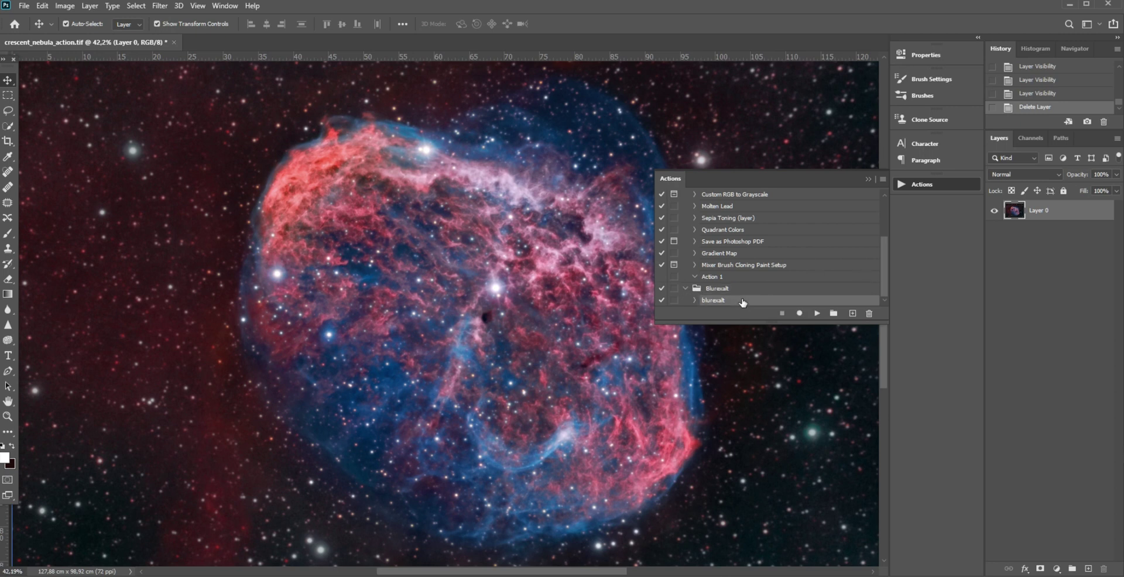
{"action": "left_click", "coordinate": [817, 313]}
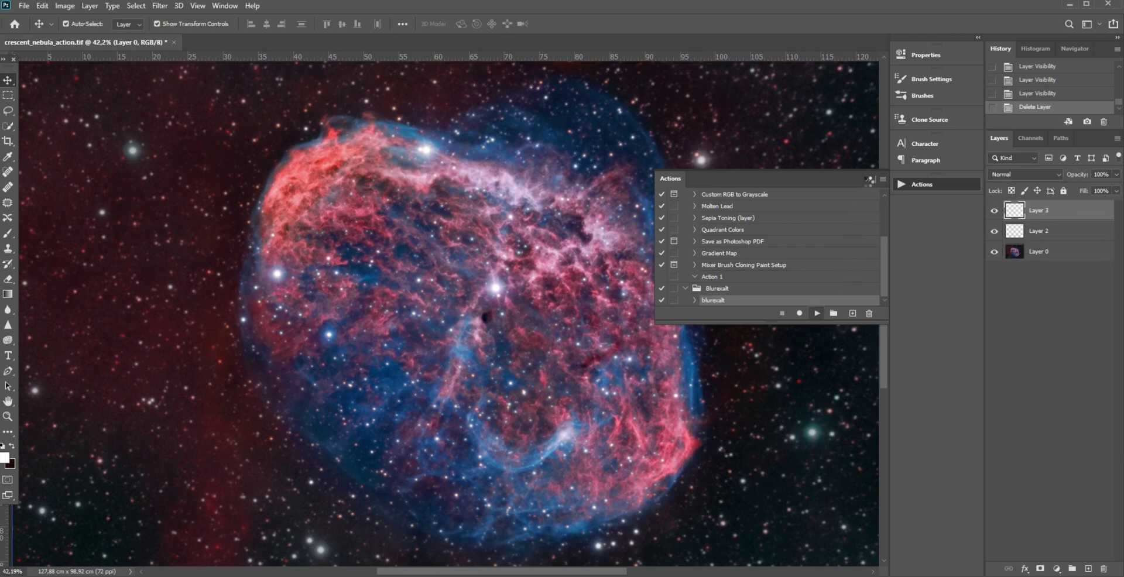
{"action": "left_click", "coordinate": [867, 179]}
Hide Layer 2, then toggle Layer 3 on and off to compare its effect.
{"action": "left_click", "coordinate": [994, 232]}
{"action": "left_click", "coordinate": [994, 211]}
{"action": "left_click", "coordinate": [994, 211]}
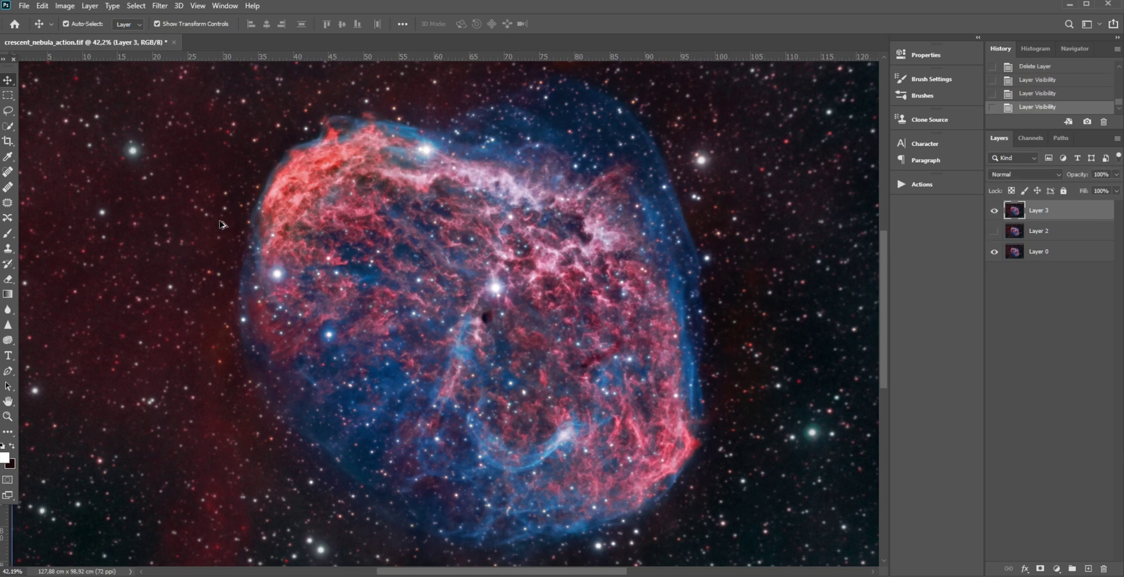
{"action": "scroll", "coordinate": [313, 221], "scroll_direction": "up", "scroll_amount": 5}
{"action": "left_click", "coordinate": [996, 212]}
{"action": "left_click", "coordinate": [995, 212]}
{"action": "left_click", "coordinate": [995, 211]}
{"action": "left_click", "coordinate": [995, 212]}
{"action": "left_click", "coordinate": [996, 212]}
{"action": "left_click", "coordinate": [995, 211]}
Keep comparing the image with and without Layer 3, then recentre the view on the nebula.
{"action": "scroll", "coordinate": [609, 308], "scroll_direction": "down", "scroll_amount": 3}
{"action": "scroll", "coordinate": [609, 308], "scroll_direction": "down", "scroll_amount": 2}
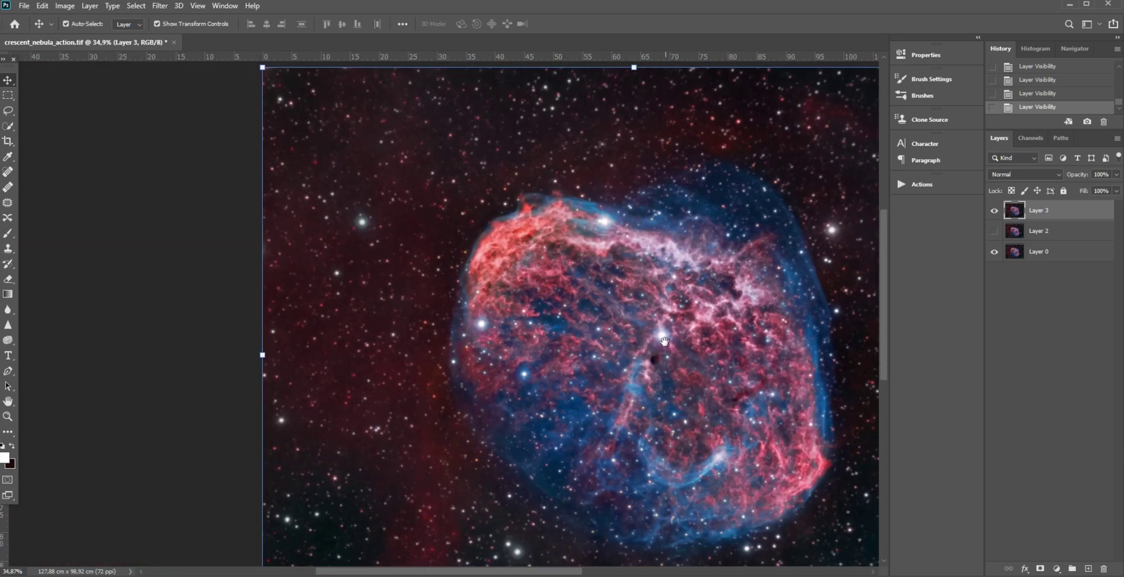
{"action": "scroll", "coordinate": [858, 265], "scroll_direction": "right", "scroll_amount": 2}
{"action": "left_click", "coordinate": [993, 213]}
{"action": "left_click", "coordinate": [993, 212]}
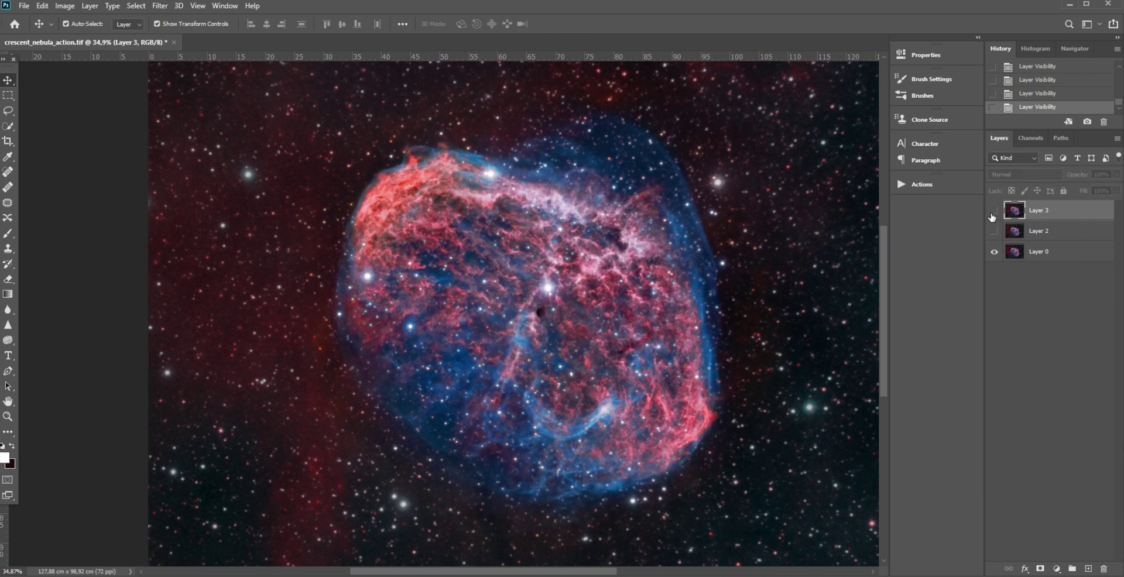
{"action": "left_click", "coordinate": [994, 211]}
{"action": "left_click", "coordinate": [993, 214]}
{"action": "scroll", "coordinate": [539, 259], "scroll_direction": "up", "scroll_amount": 2}
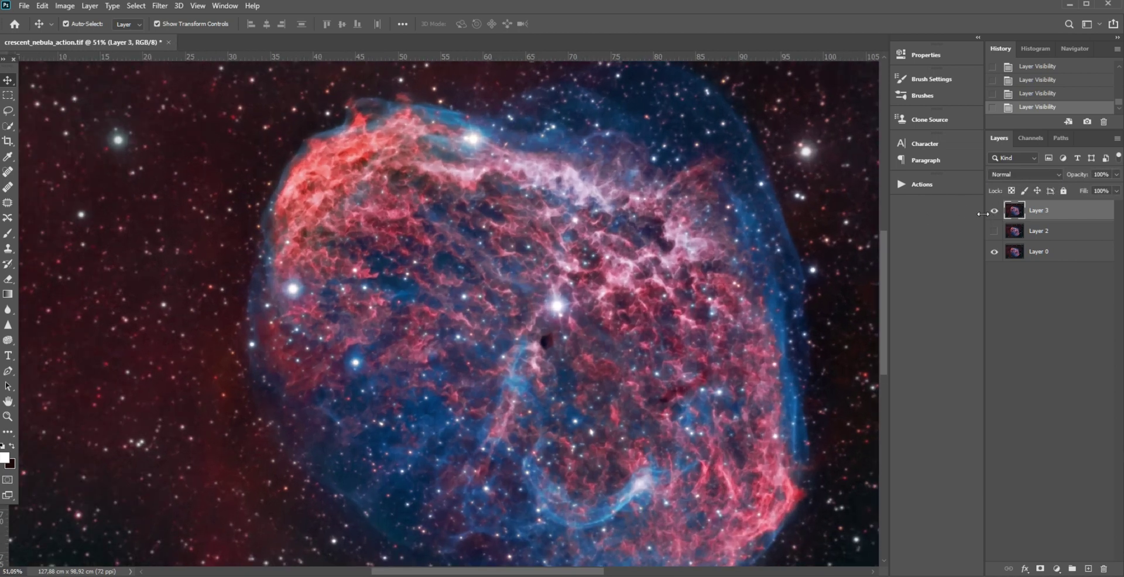
{"action": "left_click", "coordinate": [996, 213]}
{"action": "left_click", "coordinate": [996, 213]}
{"action": "scroll", "coordinate": [639, 298], "scroll_direction": "down", "scroll_amount": 1}
{"action": "left_click_drag", "start_coordinate": [656, 327], "coordinate": [604, 313]}
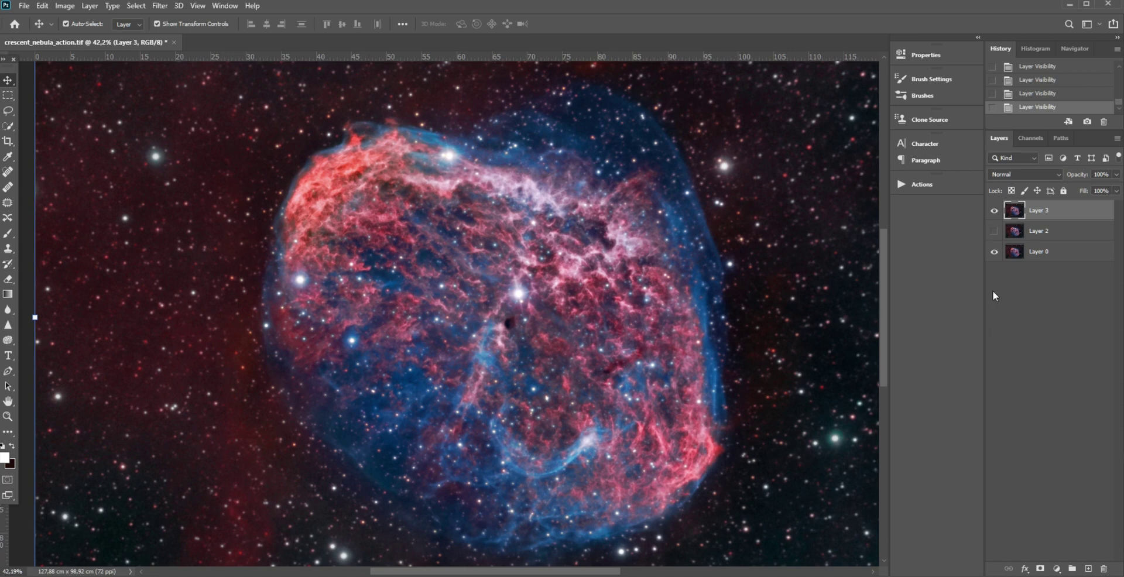